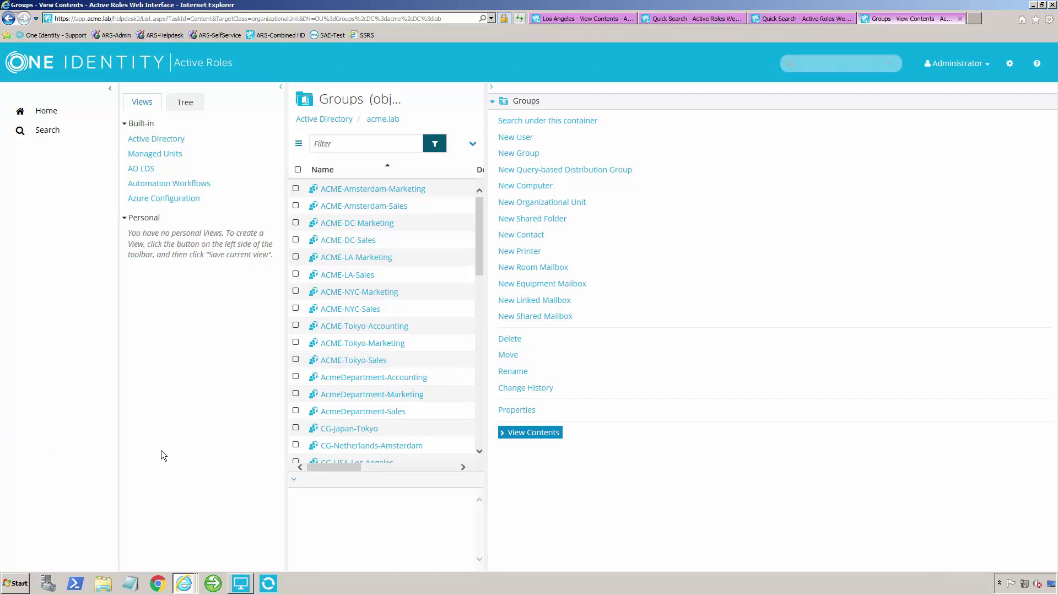
# Create a group named 'Test Group' with Universal scope and Security type in Groups.
pyautogui.click(520, 154)
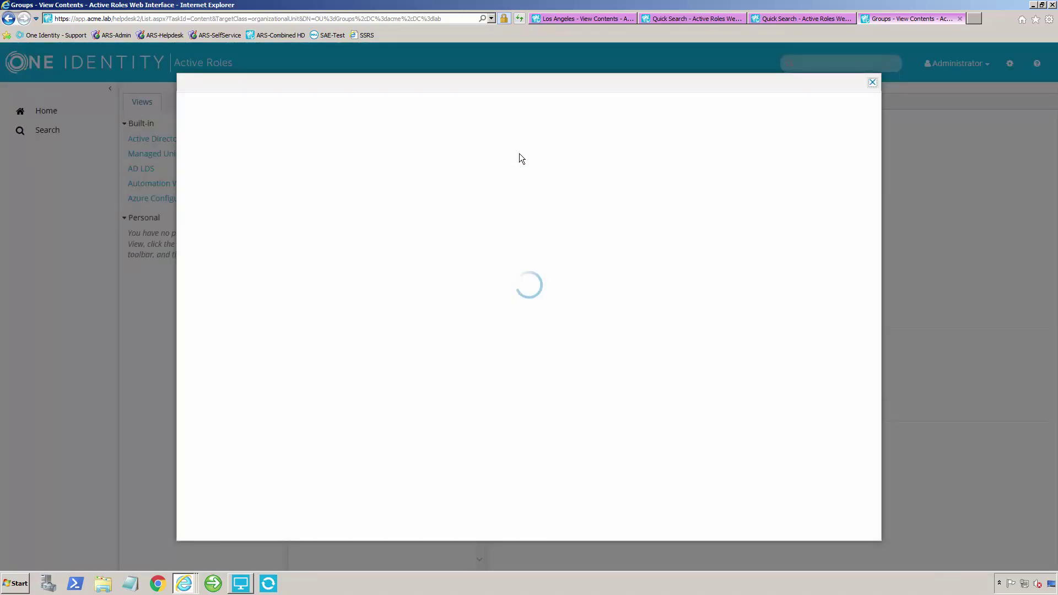
pyautogui.click(371, 172)
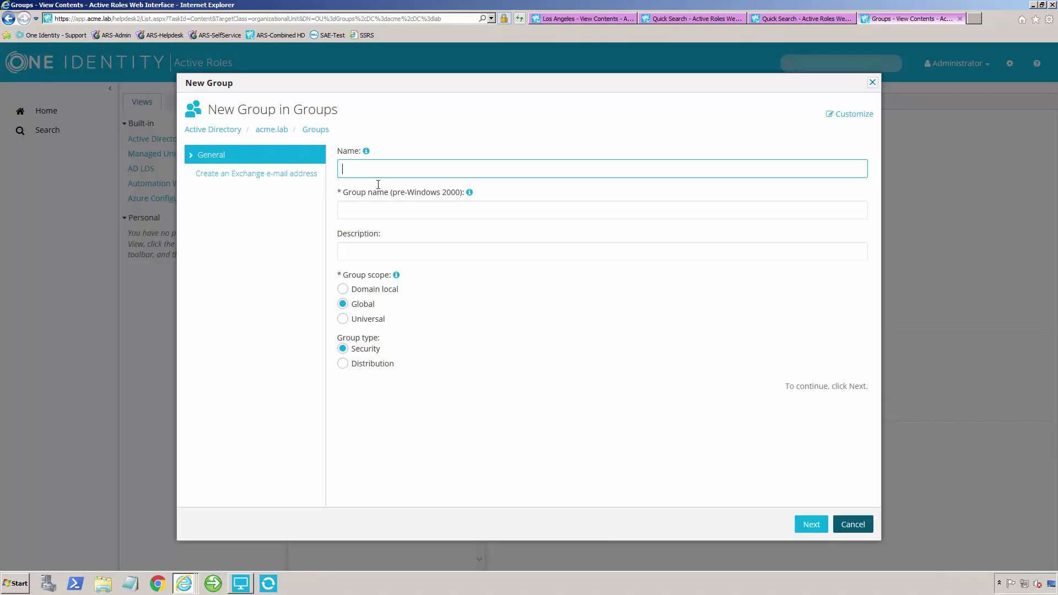
pyautogui.write('Test Group')
pyautogui.click(344, 321)
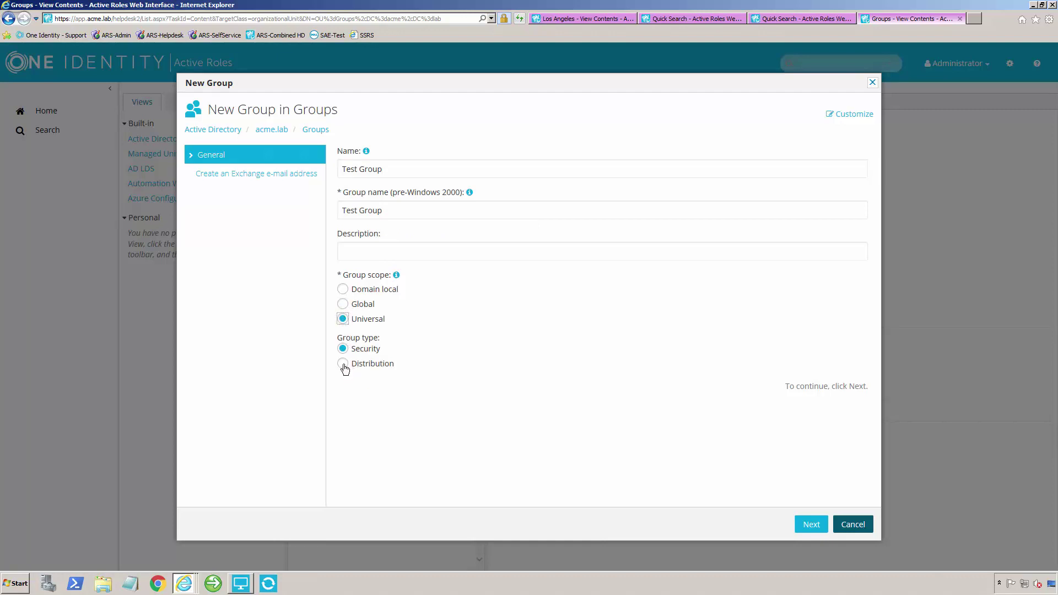
pyautogui.click(816, 525)
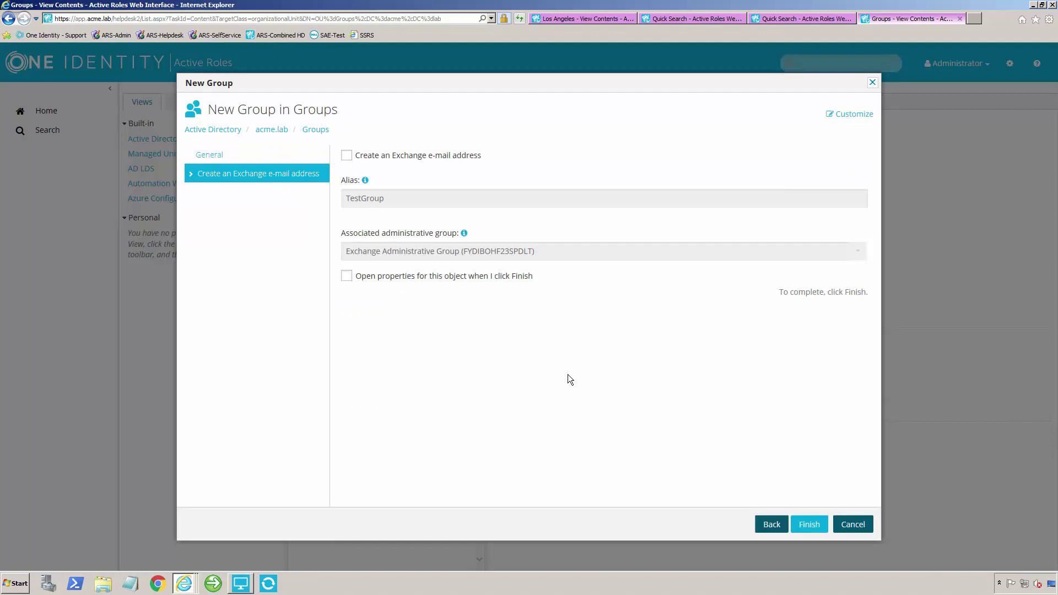
pyautogui.click(812, 525)
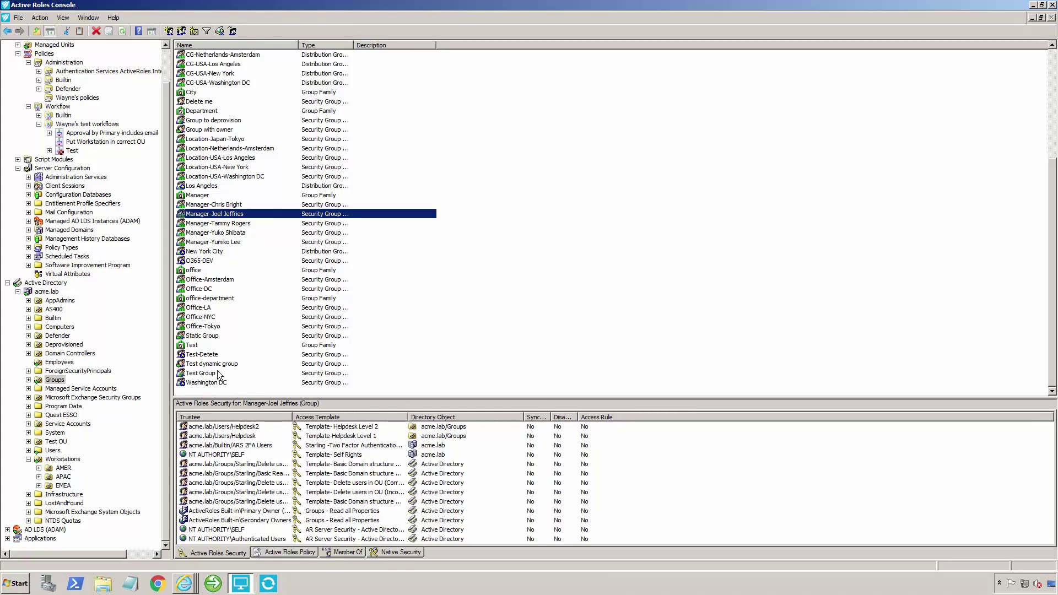
# Select the Test Group row in acme.lab Groups to show its details.
pyautogui.click(200, 374)
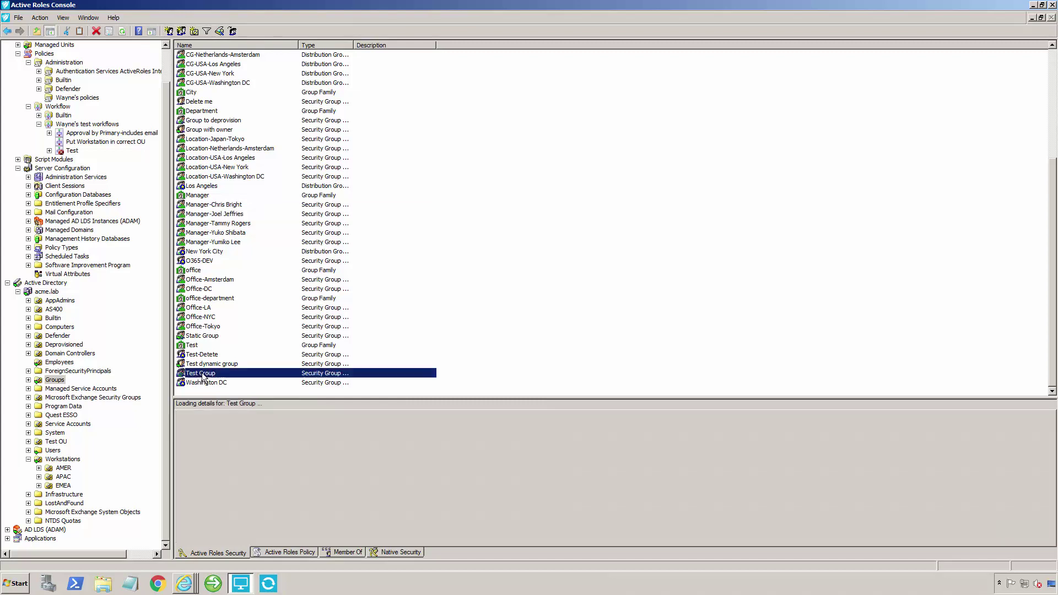
# Convert Test Group to a dynamic group, accept clearing its members, and choose Include by Query.
pyautogui.rightClick(203, 378)
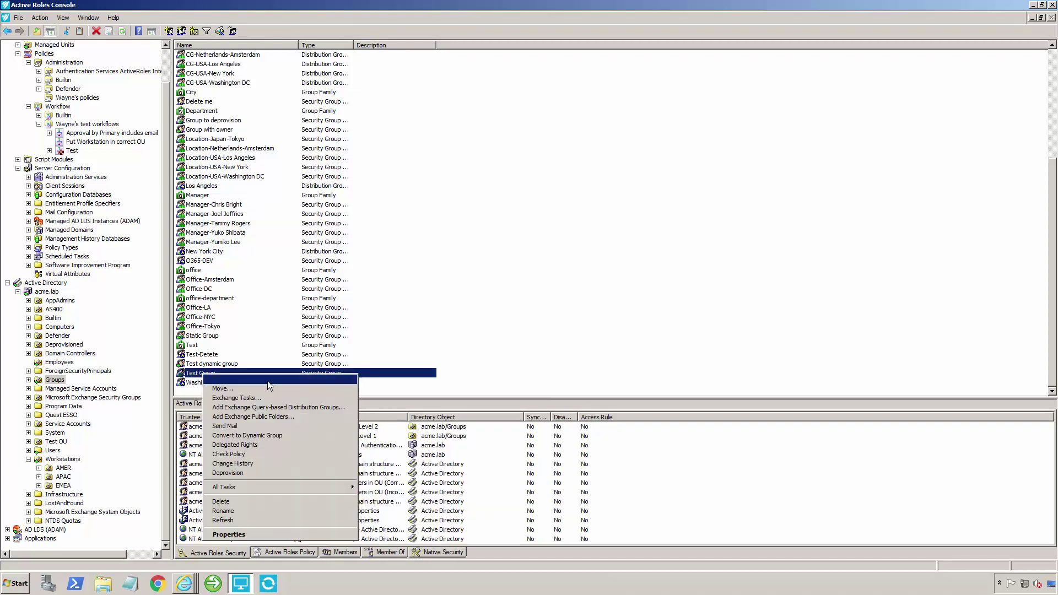
pyautogui.click(281, 435)
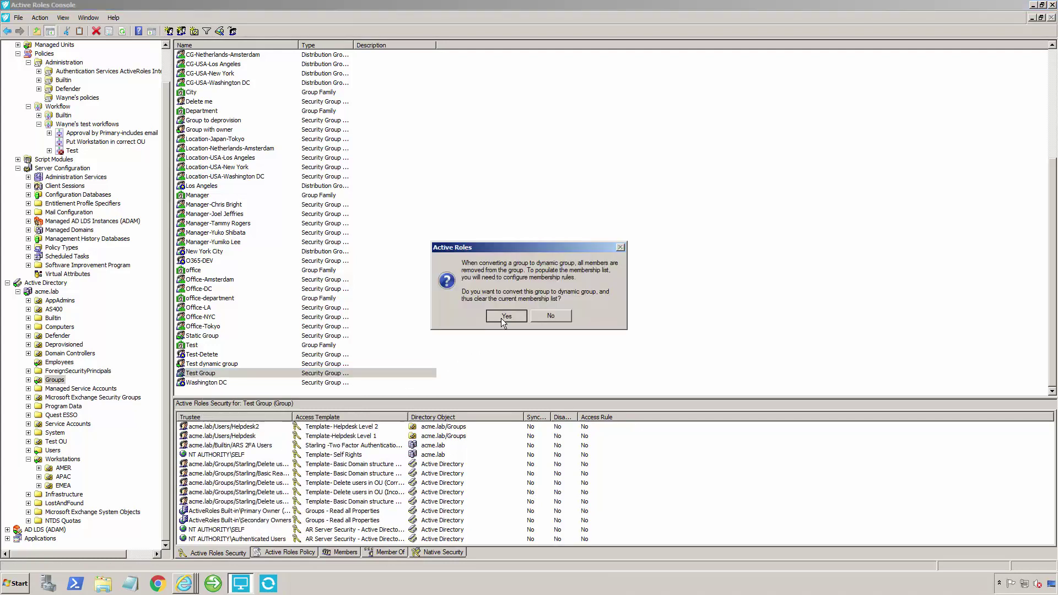
pyautogui.click(501, 319)
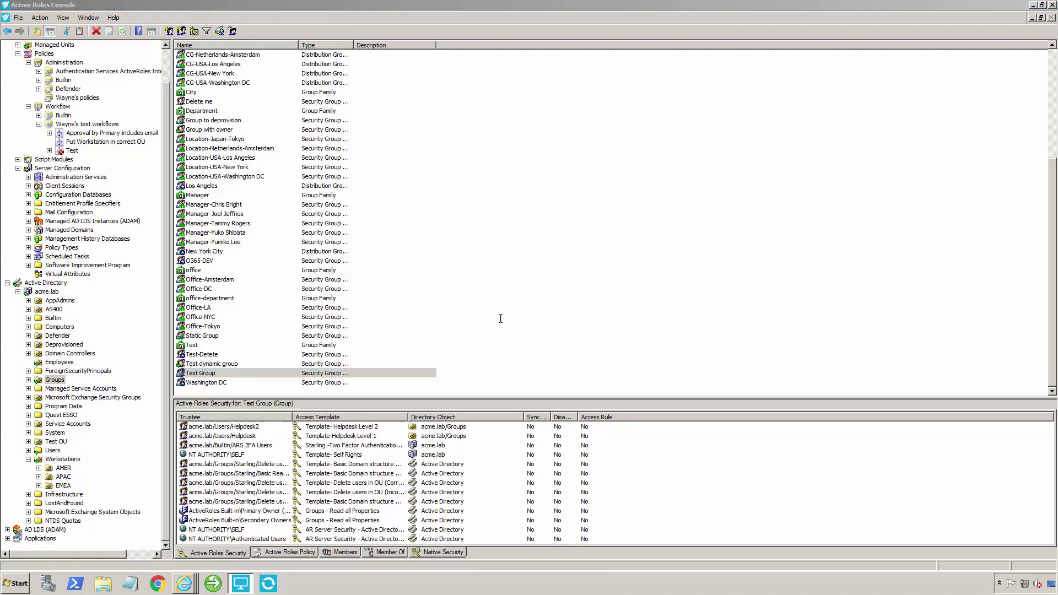
pyautogui.click(477, 256)
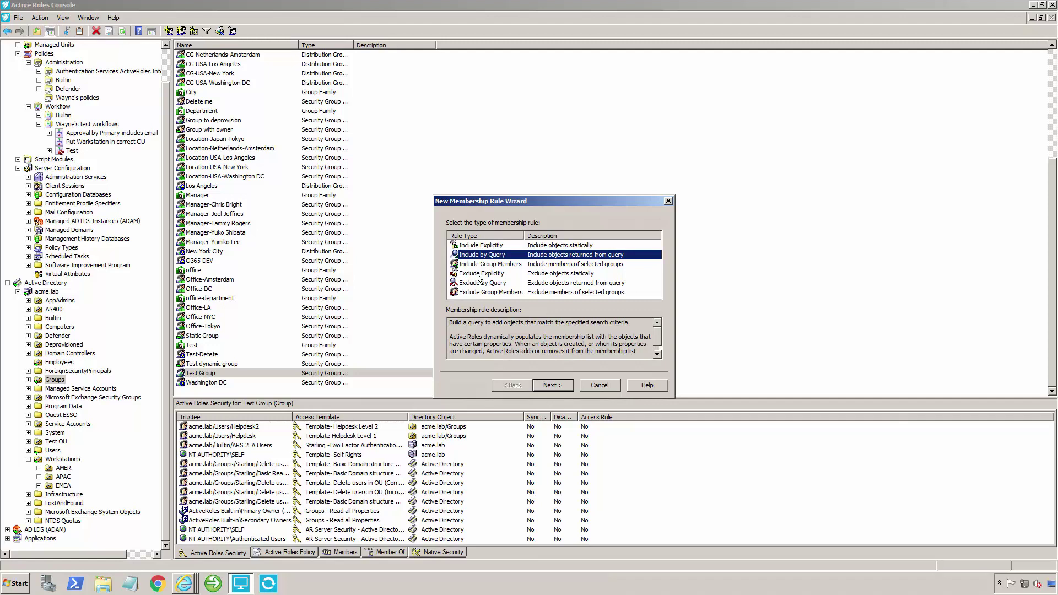
pyautogui.click(559, 388)
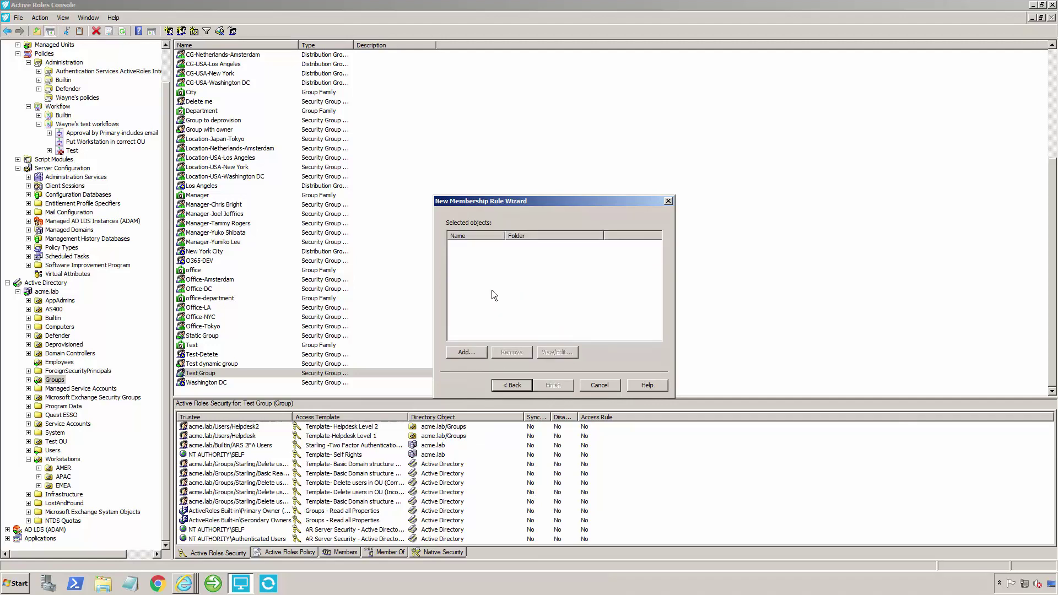
# Build an advanced query condition: Office Location is (exactly) Tokyo.
pyautogui.click(467, 352)
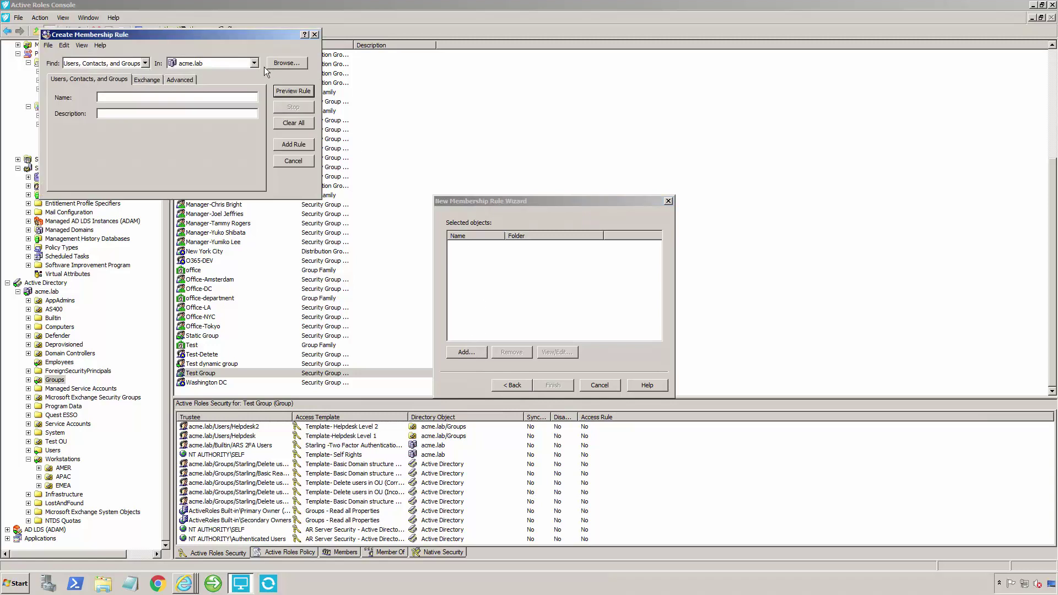
pyautogui.click(184, 81)
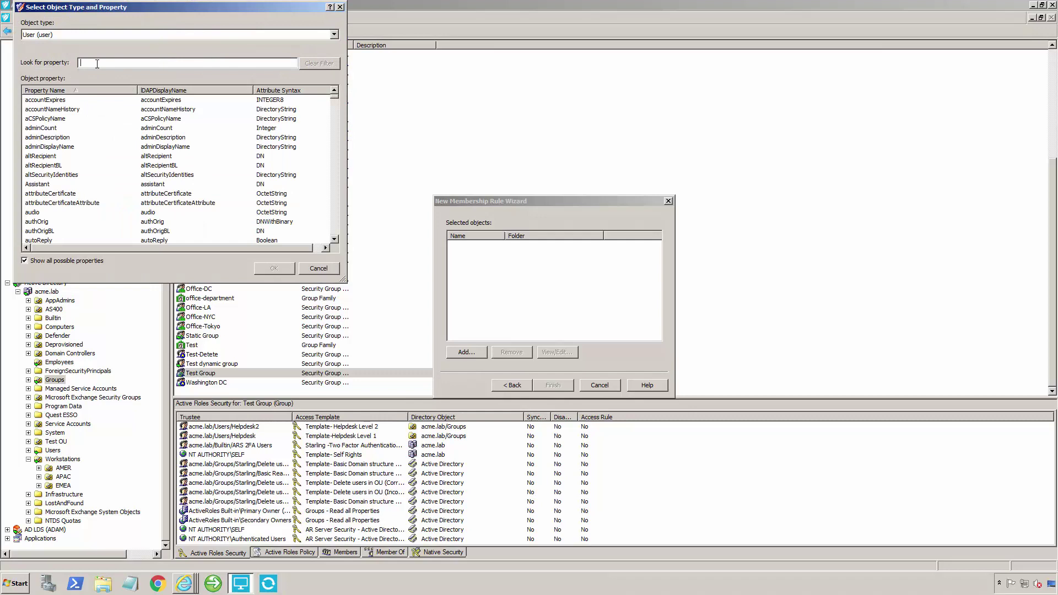
pyautogui.write('office')
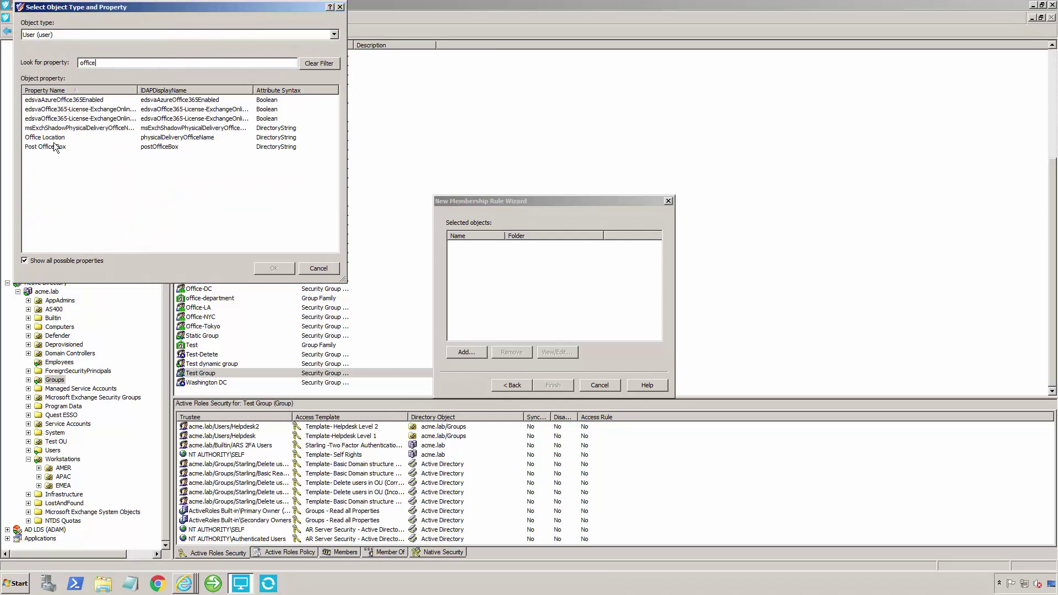
pyautogui.click(55, 138)
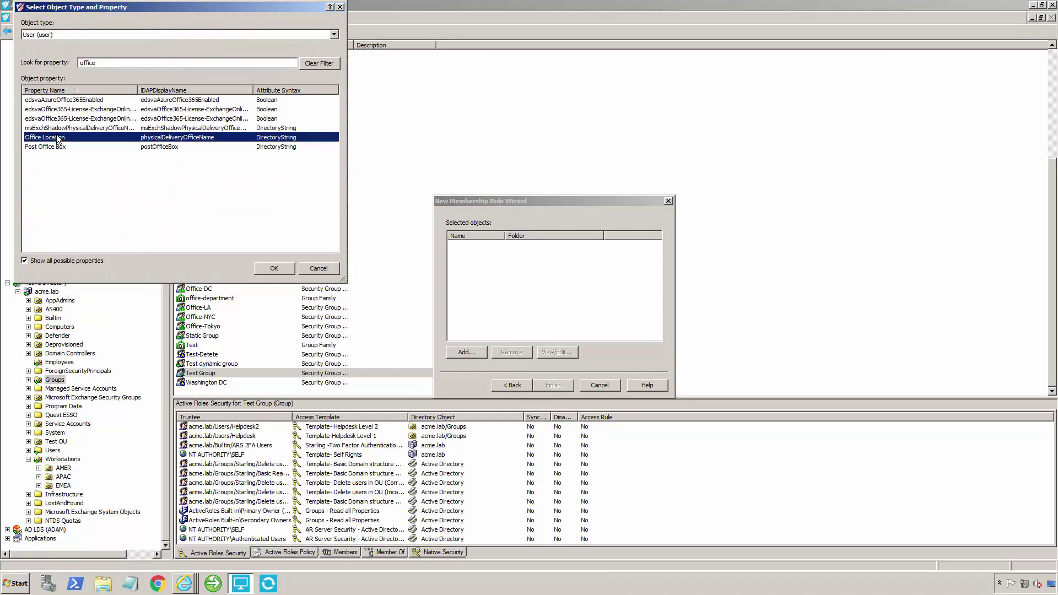
pyautogui.click(272, 268)
pyautogui.click(174, 112)
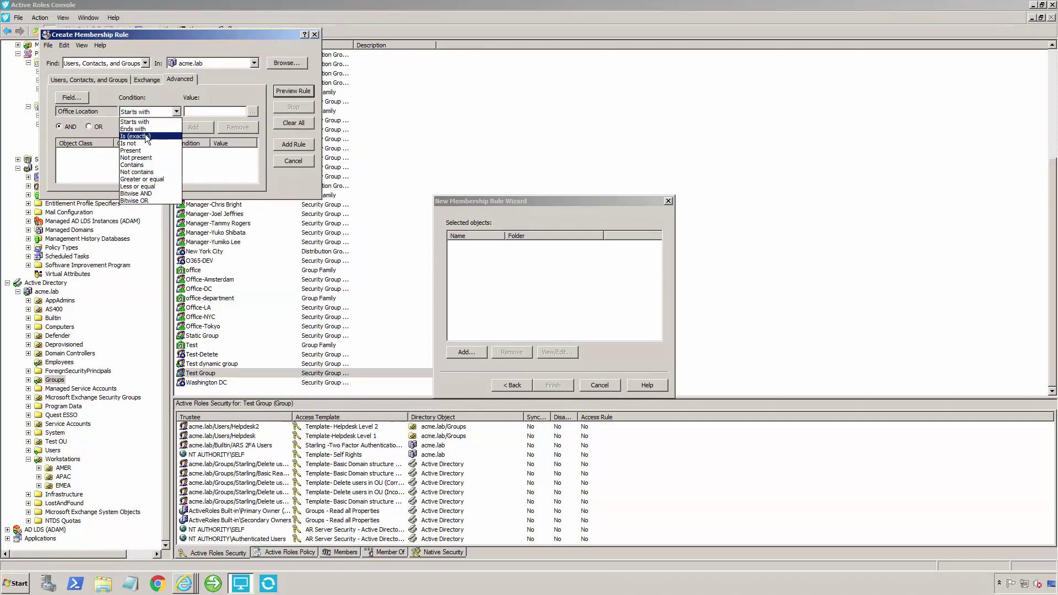
pyautogui.click(147, 136)
pyautogui.click(211, 114)
pyautogui.write('Tokyo')
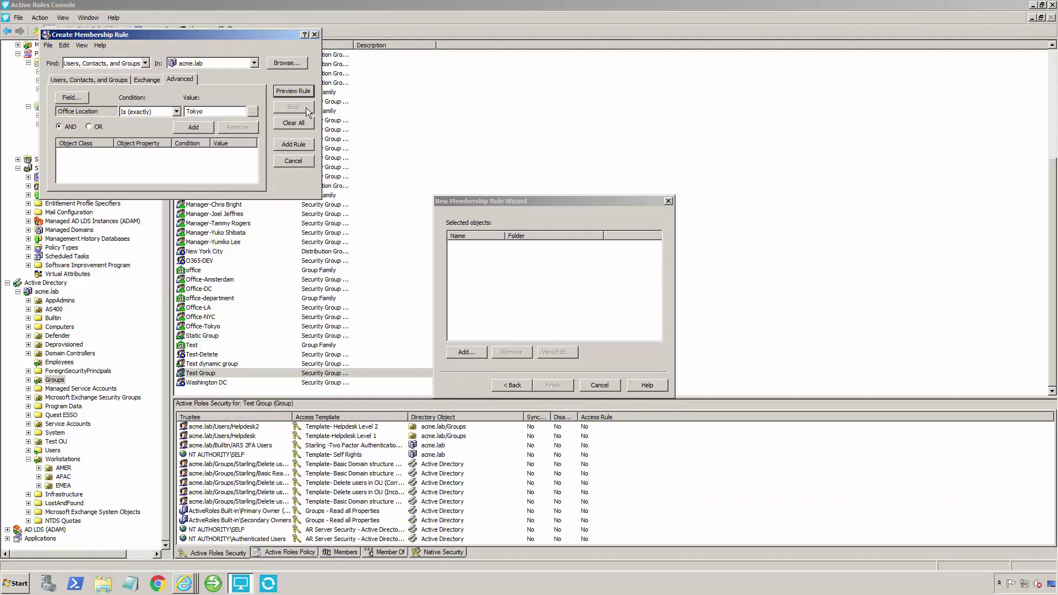
pyautogui.click(193, 128)
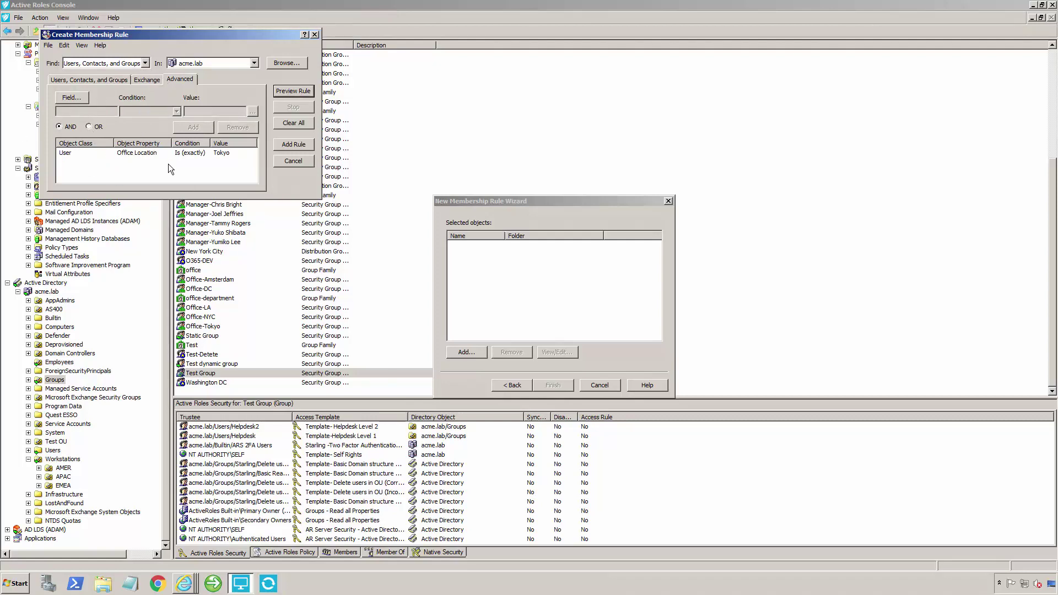
# Preview the rule's 54 matching users and add the rule to the wizard.
pyautogui.click(287, 92)
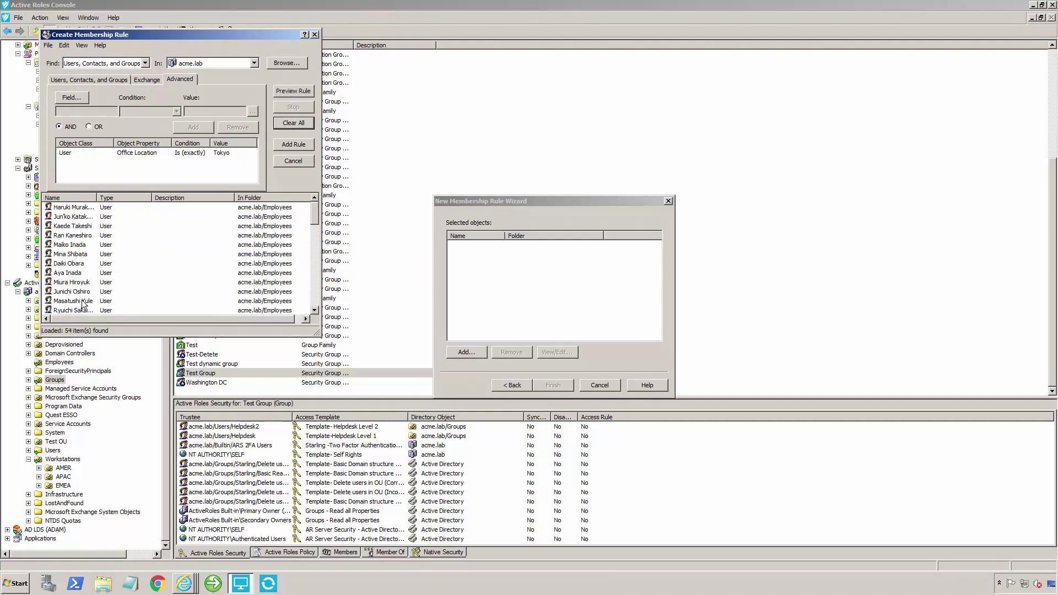
pyautogui.moveTo(315, 220)
pyautogui.mouseDown()
pyautogui.moveTo(322, 295)
pyautogui.moveTo(315, 210)
pyautogui.mouseUp()
pyautogui.click(293, 144)
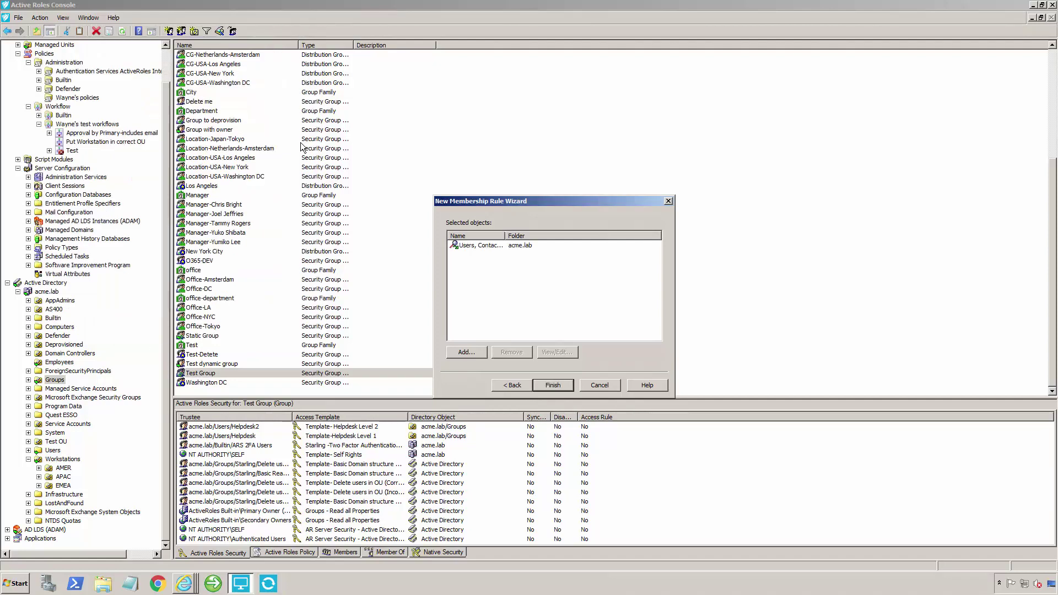
# Finish the wizard and verify Test Group's members in its properties' Members tab.
pyautogui.click(551, 385)
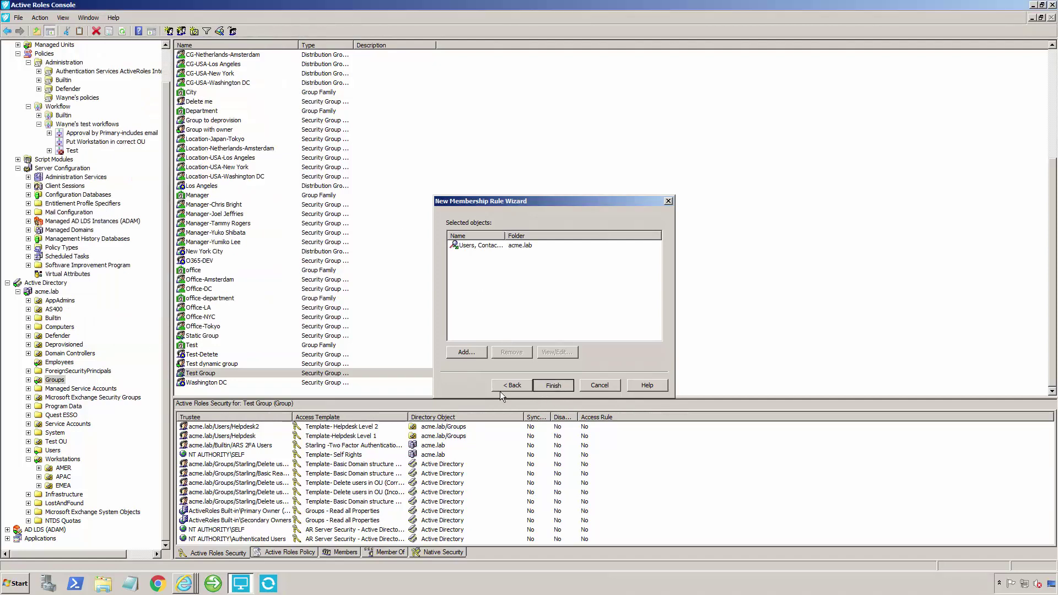
pyautogui.doubleClick(198, 375)
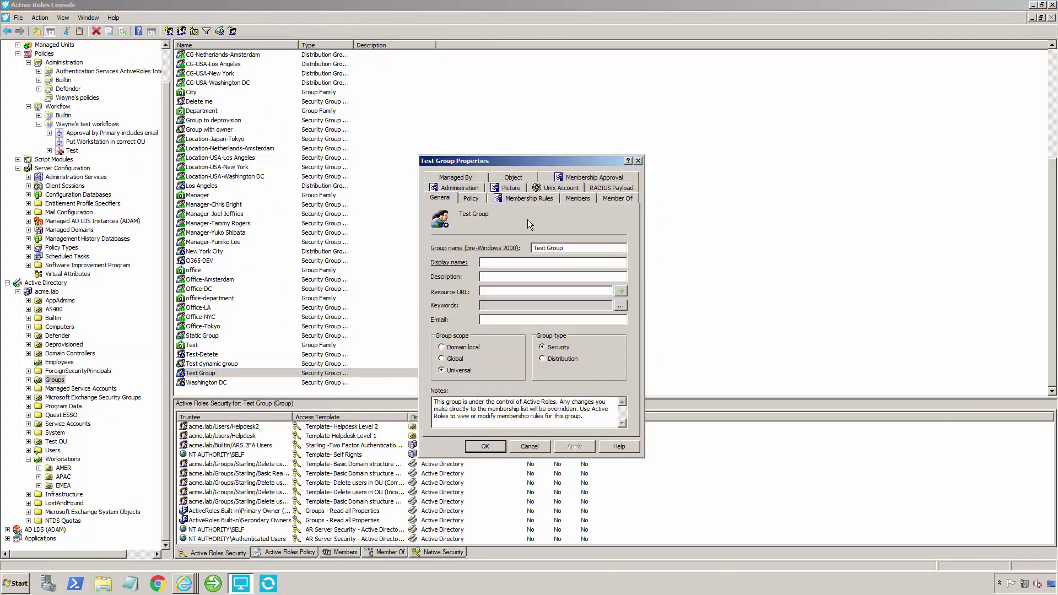
pyautogui.click(577, 198)
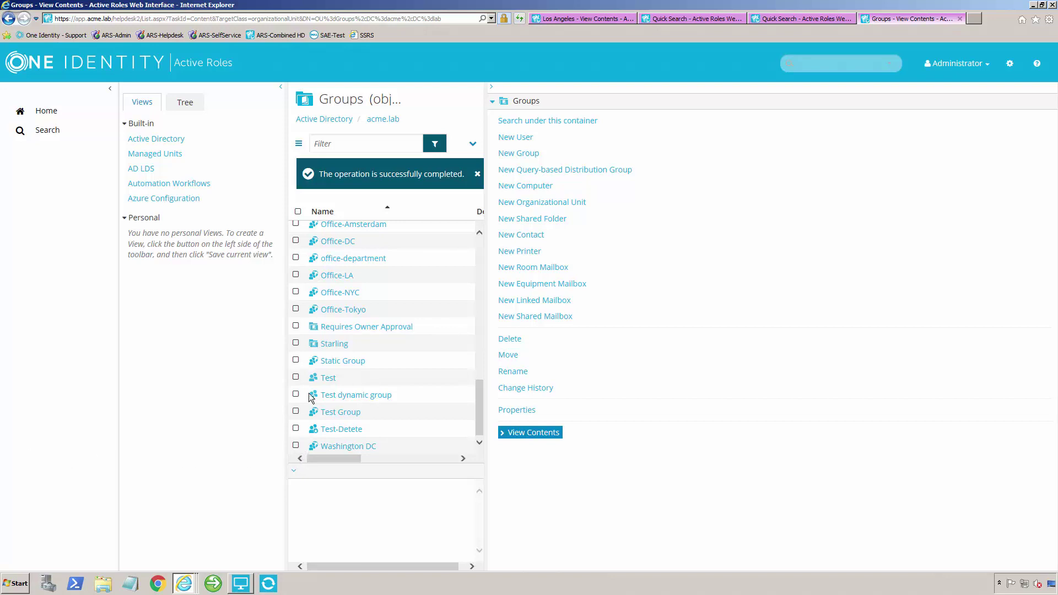
# Search for and pick Test User as a new member of Static Group.
pyautogui.click(306, 362)
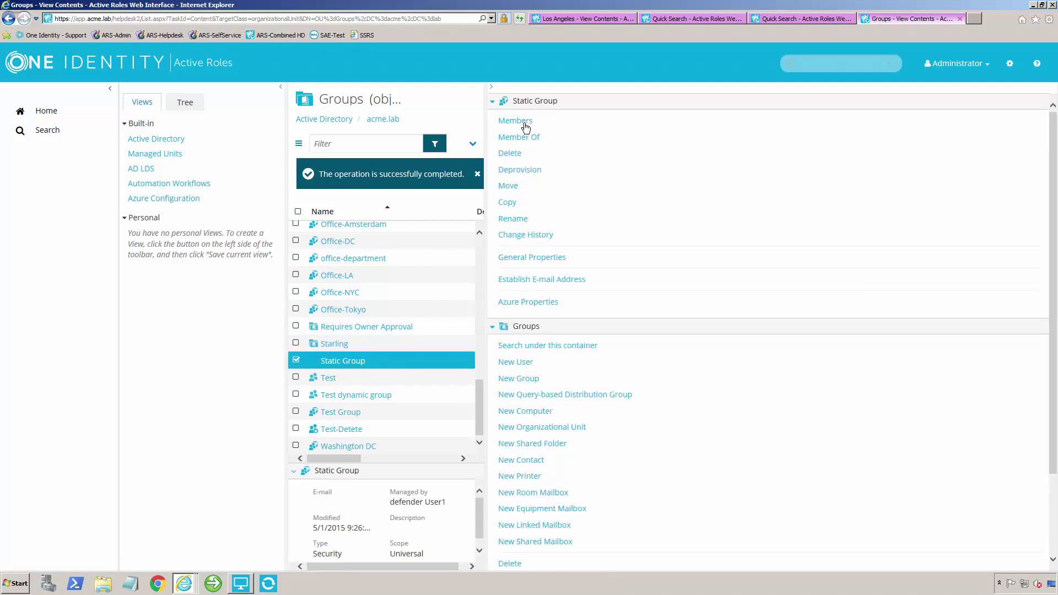
pyautogui.click(524, 125)
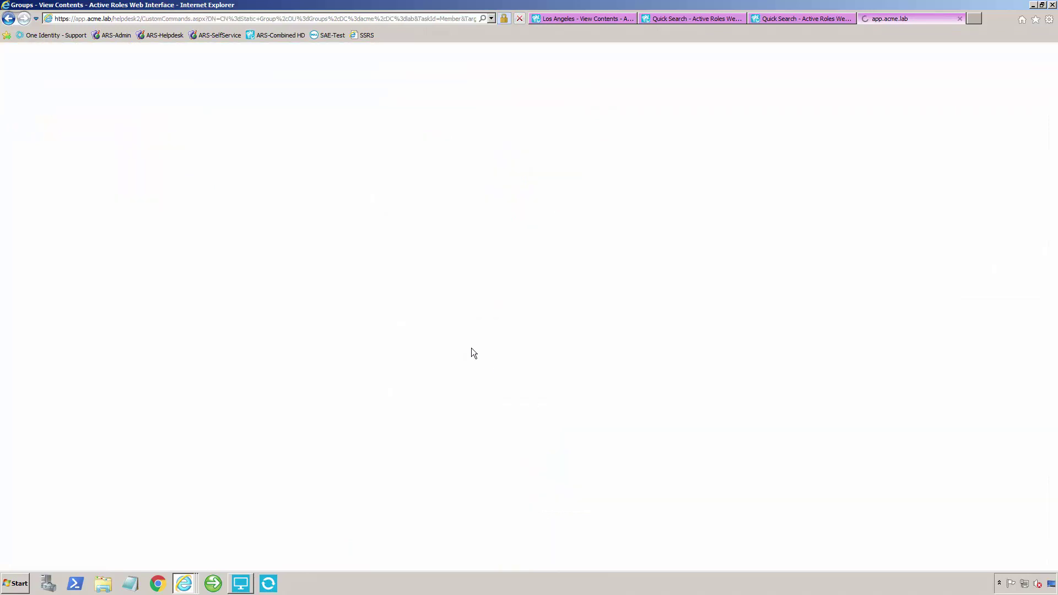
pyautogui.click(366, 140)
pyautogui.click(315, 184)
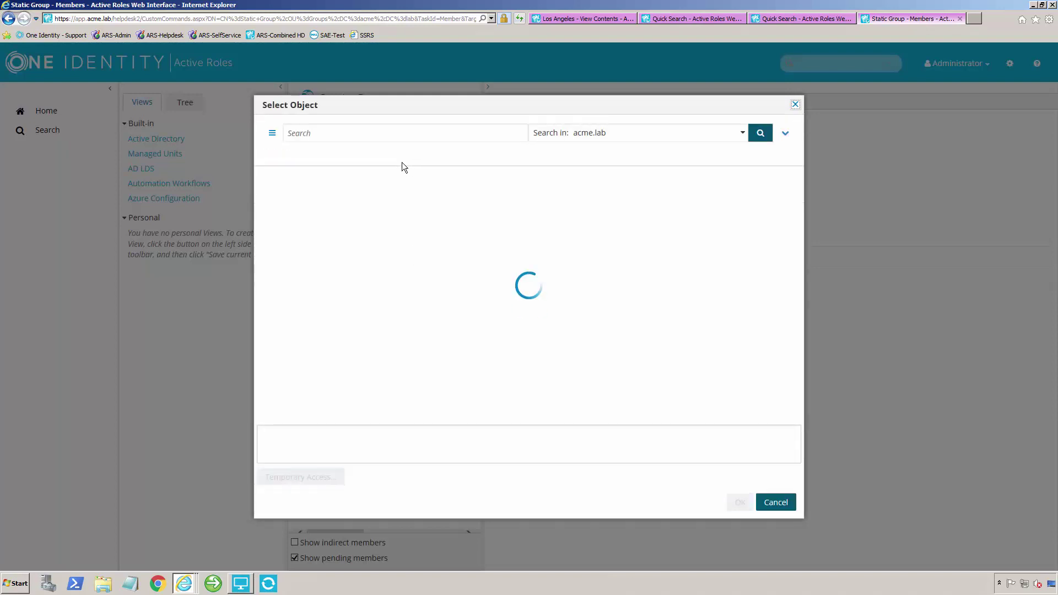
pyautogui.click(362, 136)
pyautogui.write('test')
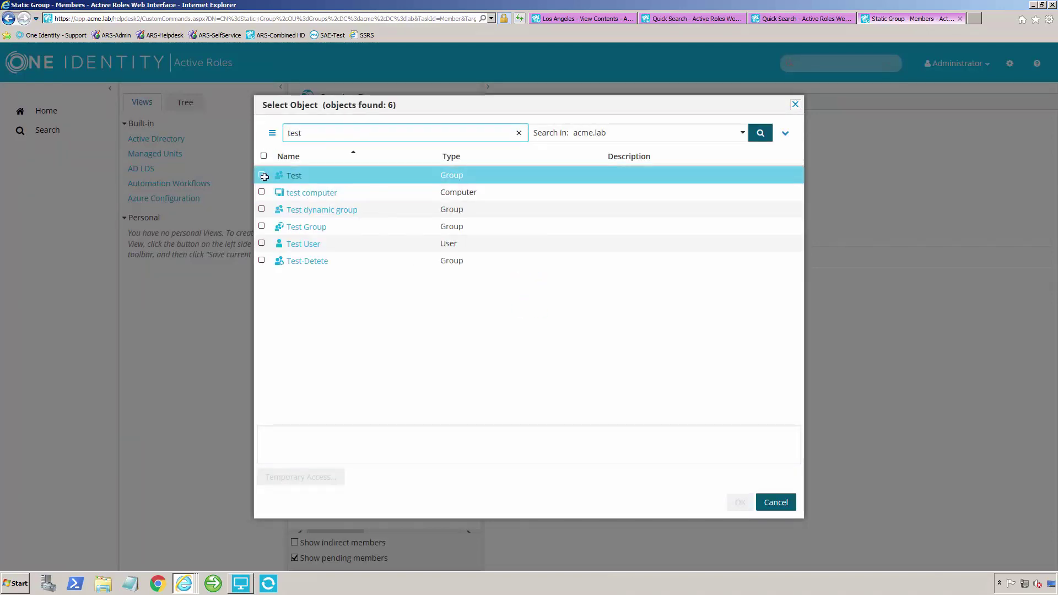
pyautogui.click(263, 244)
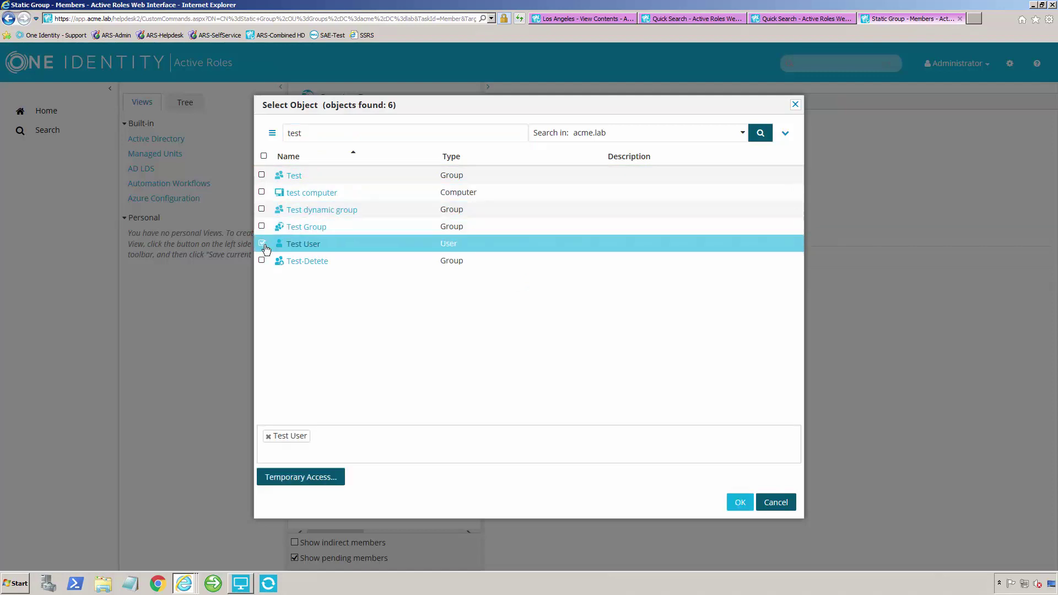
# Schedule Test User's membership to start 8/14/2018 and end 8/15/2018 at 17:00.
pyautogui.click(305, 477)
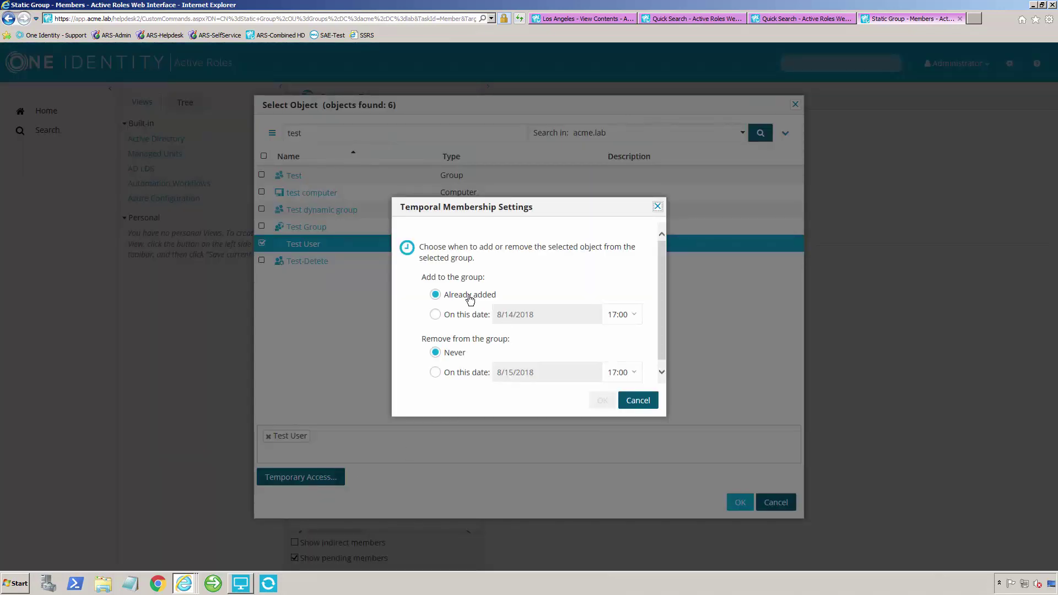
pyautogui.click(433, 316)
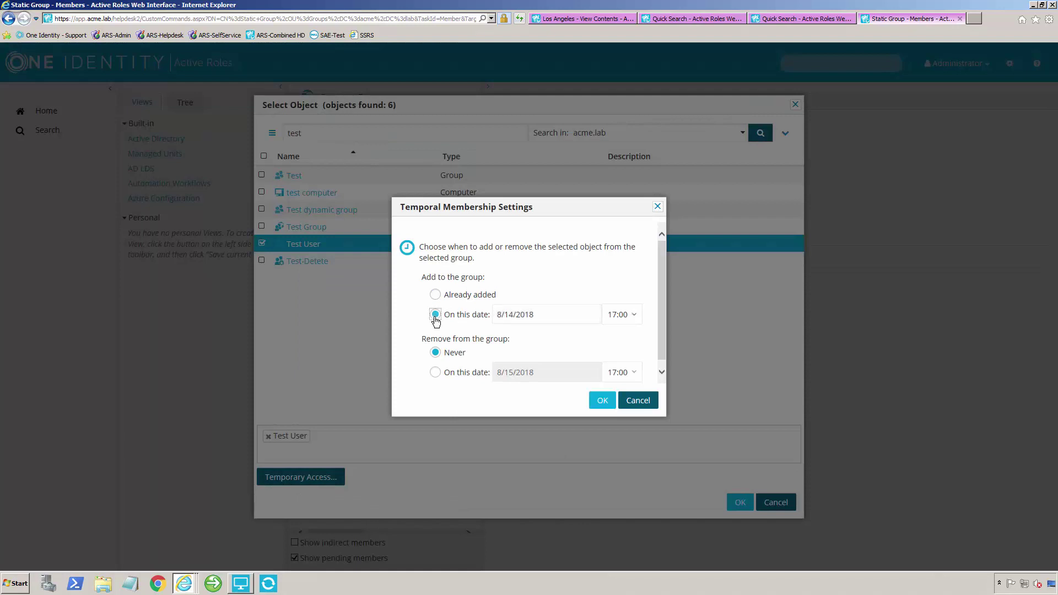
pyautogui.click(435, 373)
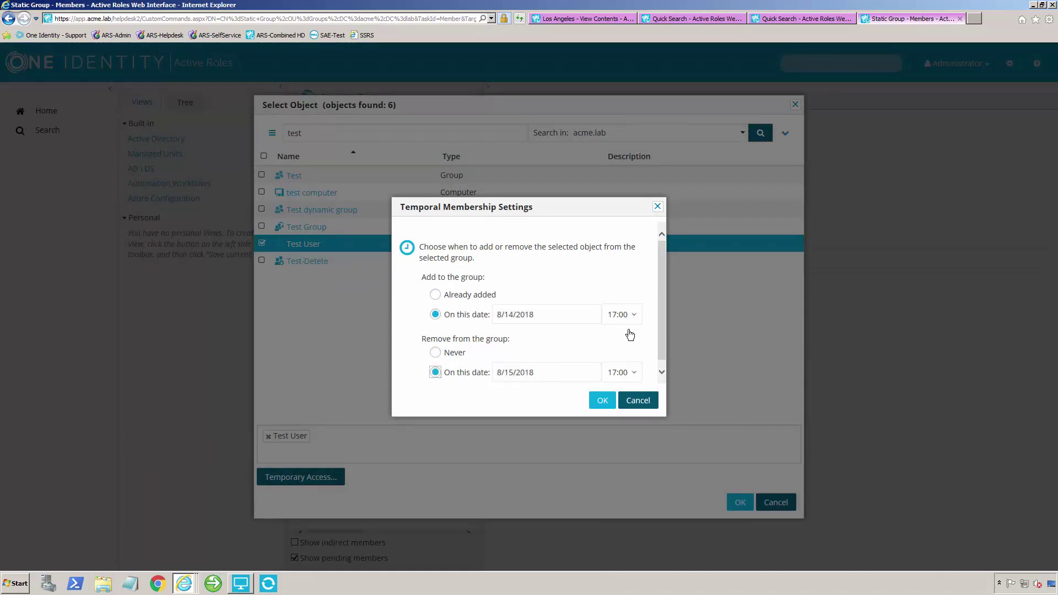
pyautogui.click(626, 373)
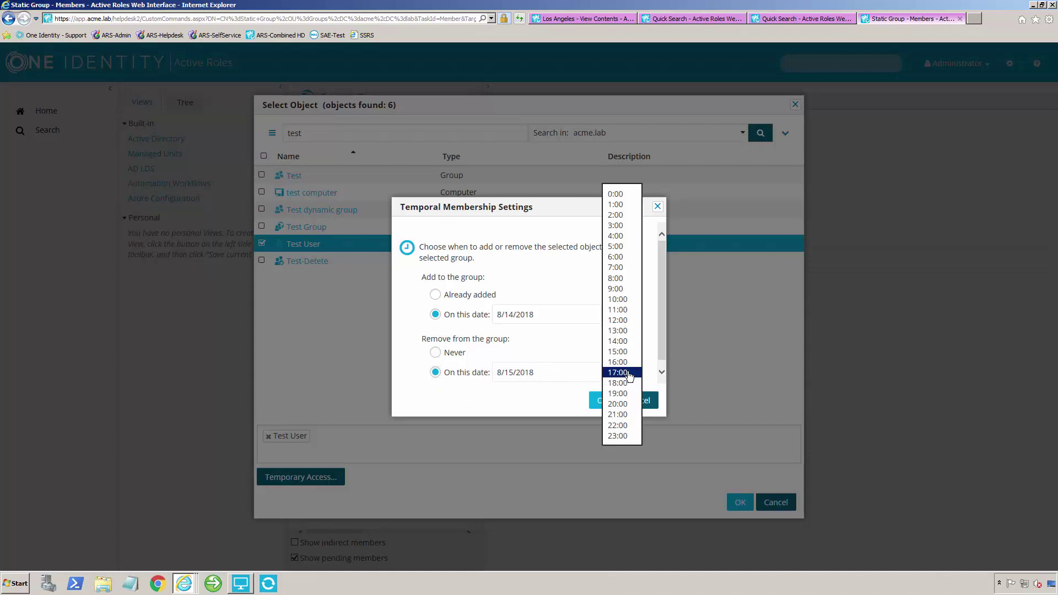
pyautogui.click(548, 344)
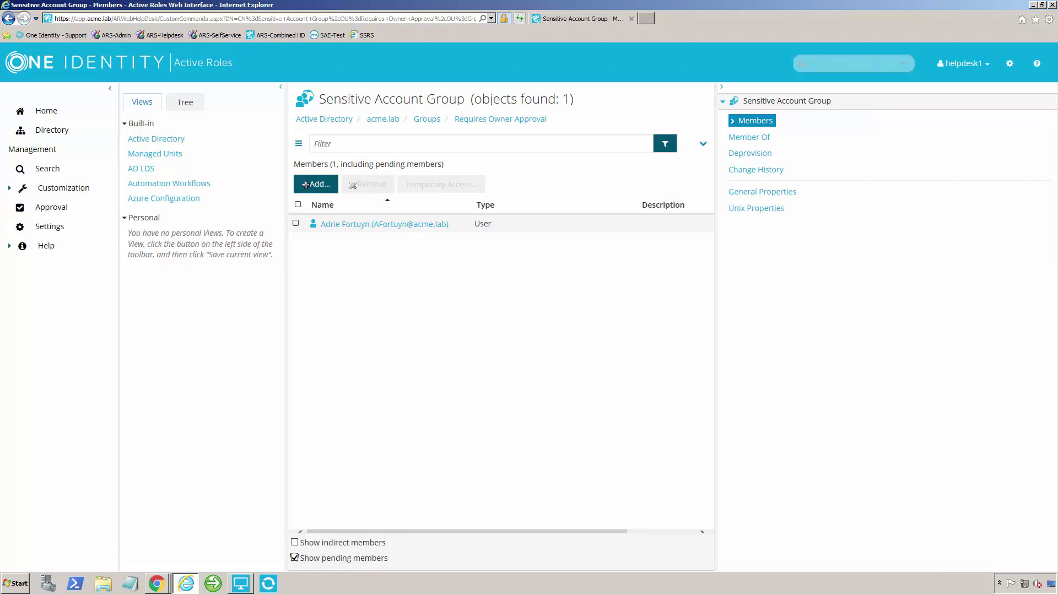
# In the console, view the Approval by Primary-includes email workflow, then the Requires Owner Approval container.
pyautogui.click(245, 585)
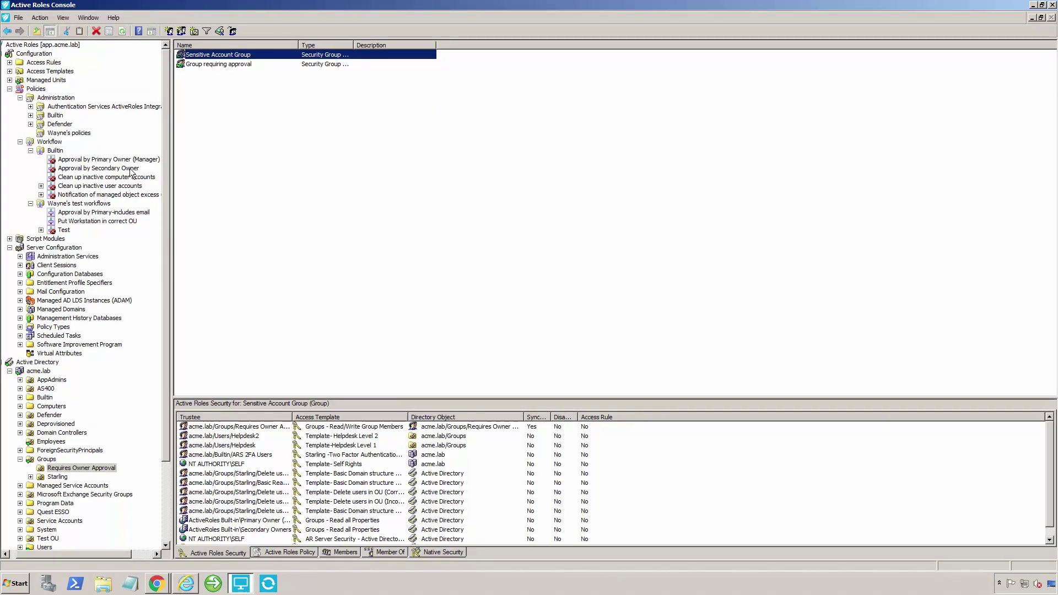
pyautogui.click(82, 213)
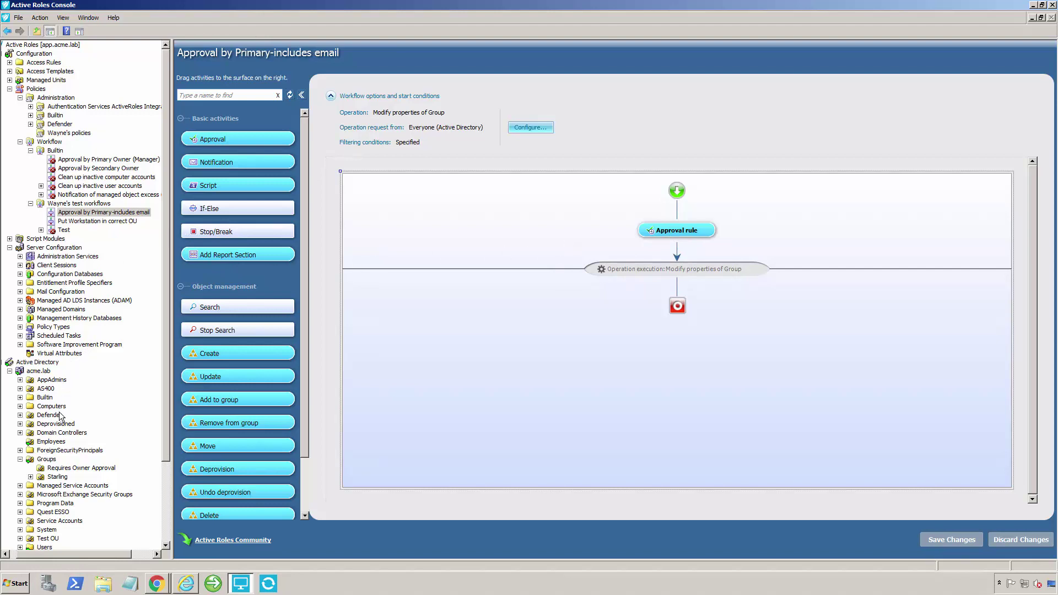
pyautogui.click(81, 468)
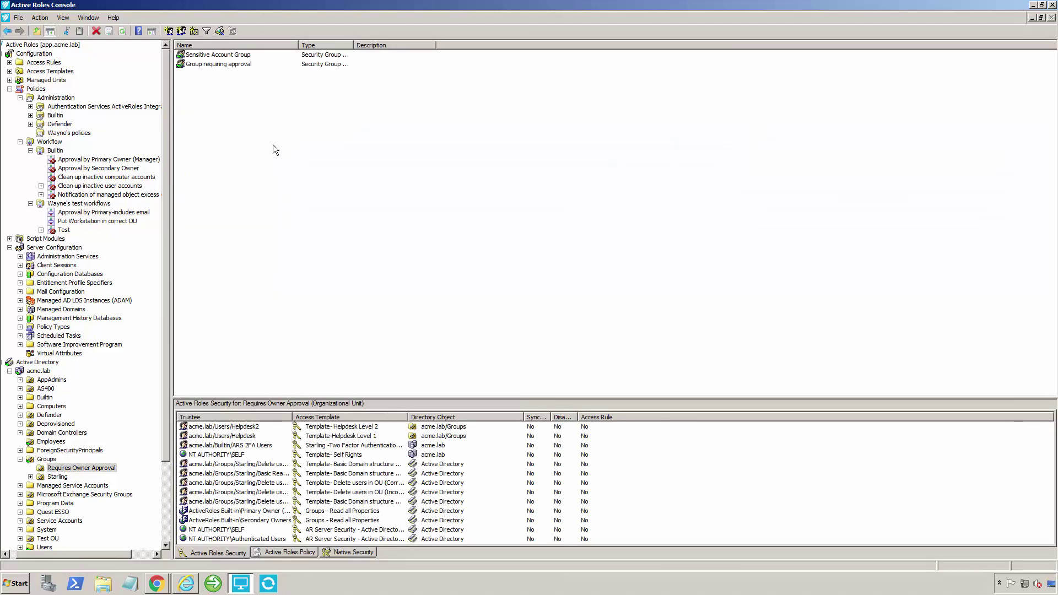
# Check Sensitive Account Group's Membership Approval and Managed By tabs, cancel, and return to the browser.
pyautogui.click(204, 55)
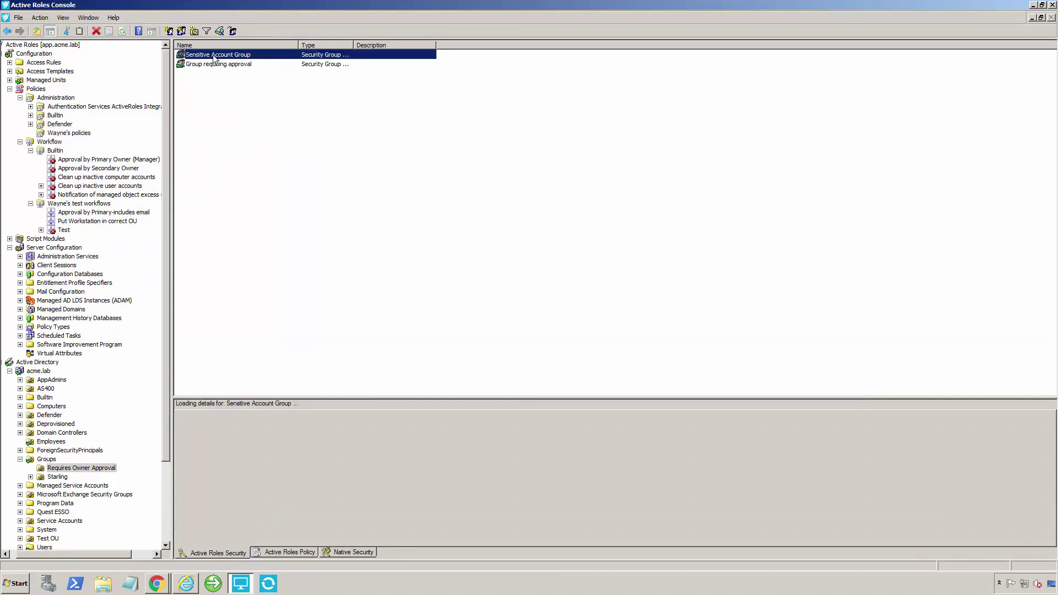
pyautogui.doubleClick(213, 55)
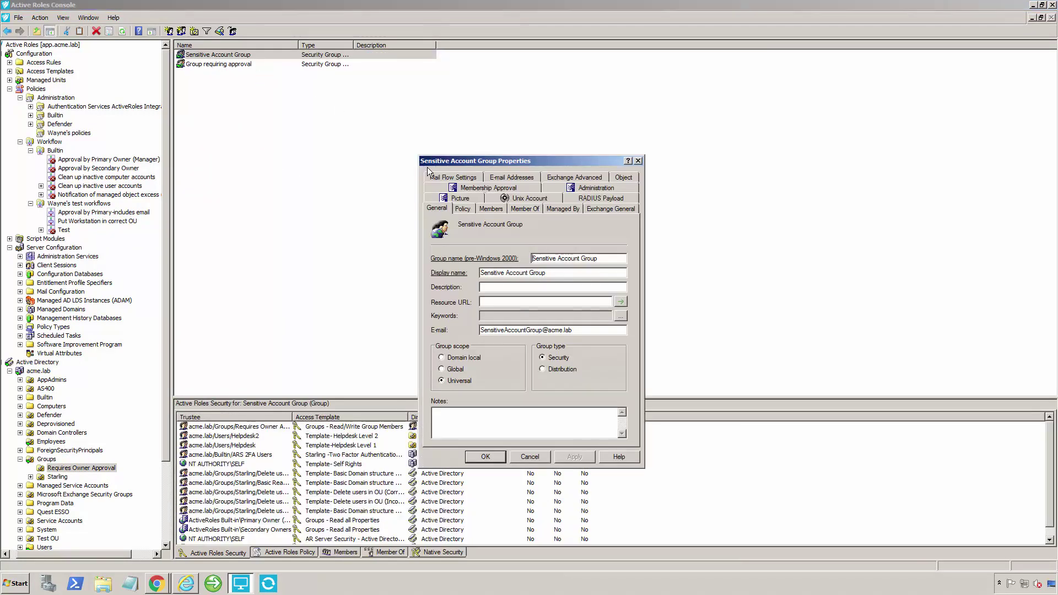
pyautogui.click(487, 188)
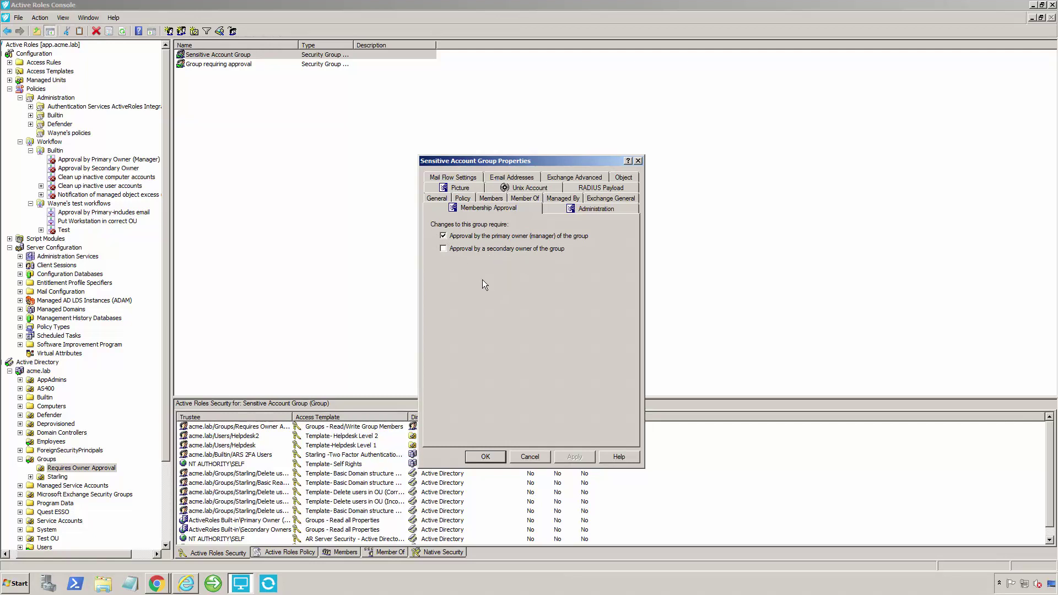
pyautogui.click(555, 196)
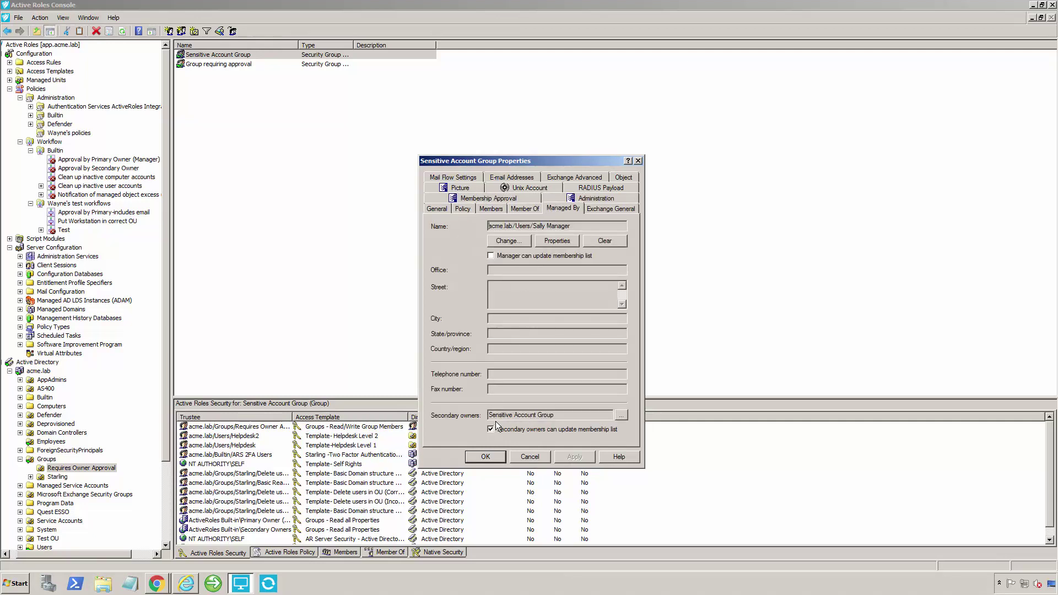
pyautogui.moveTo(560, 414); pyautogui.dragTo(490, 412)
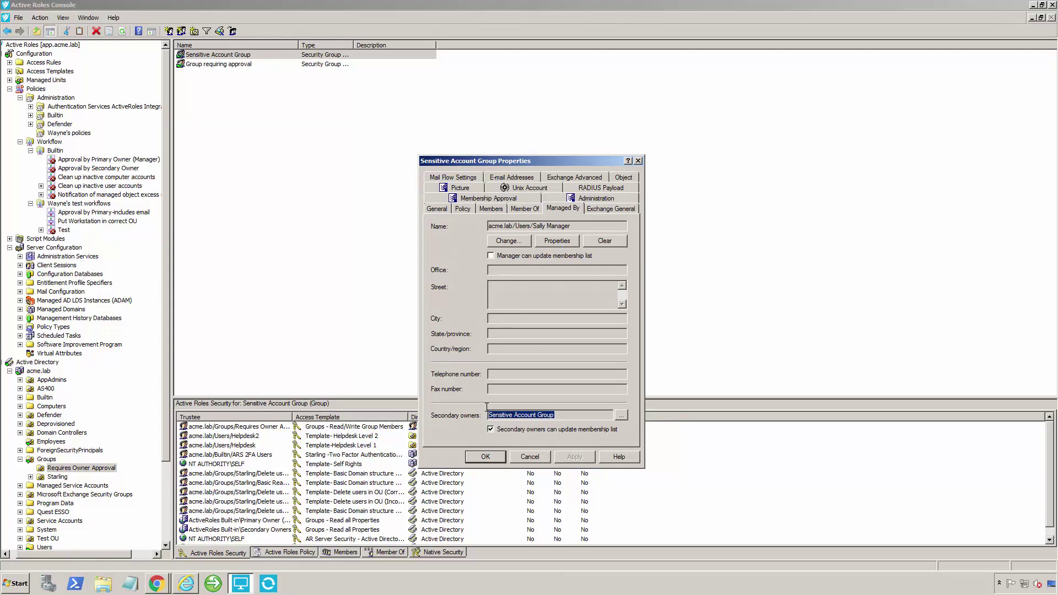
pyautogui.click(530, 458)
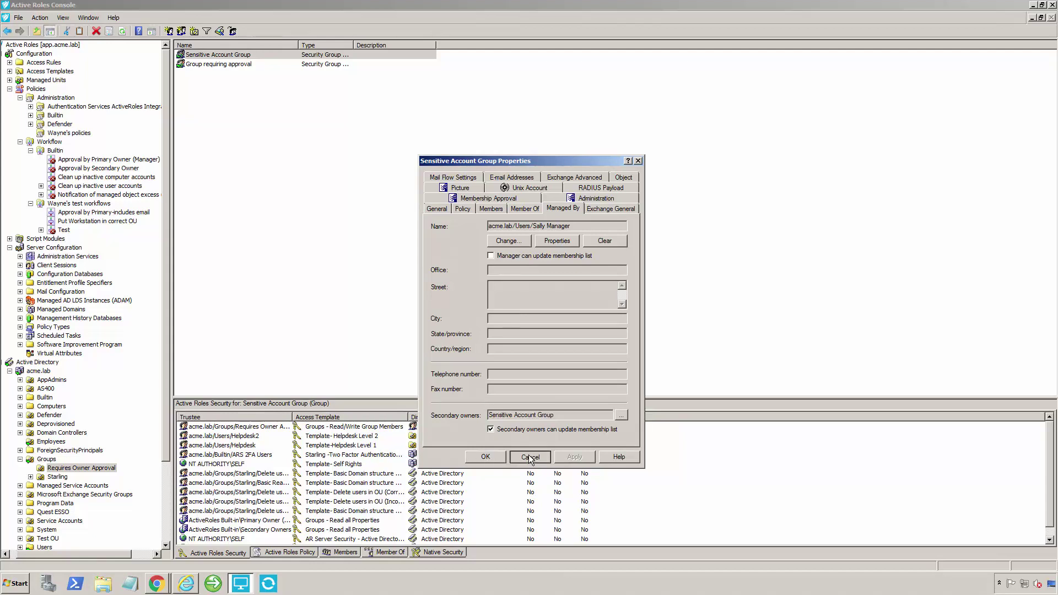
pyautogui.click(192, 584)
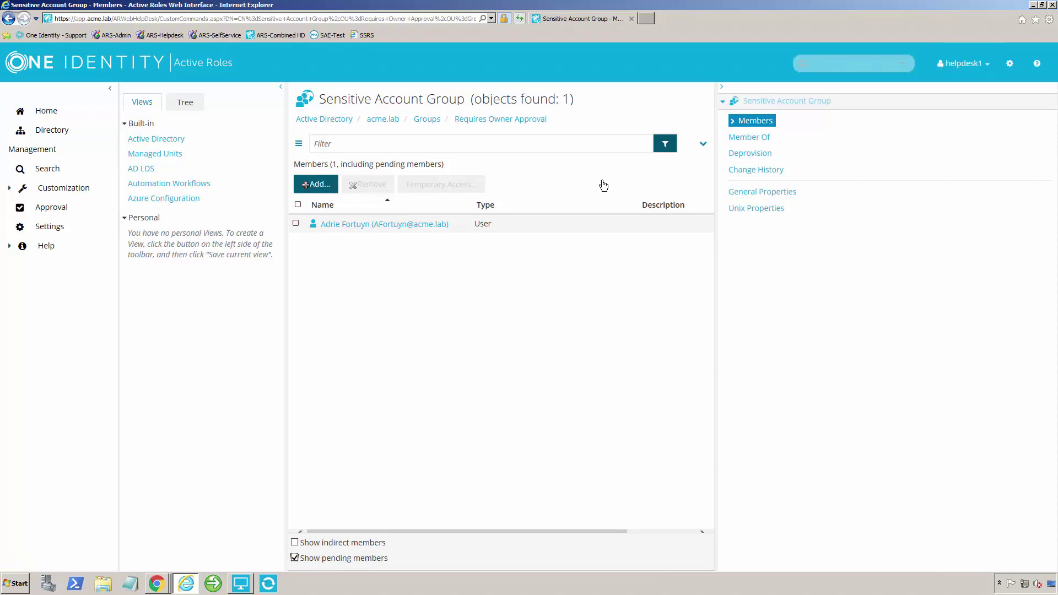
# Add Test User to Sensitive Account Group, giving the reason 'VP of IT said to do it.'.
pyautogui.click(309, 184)
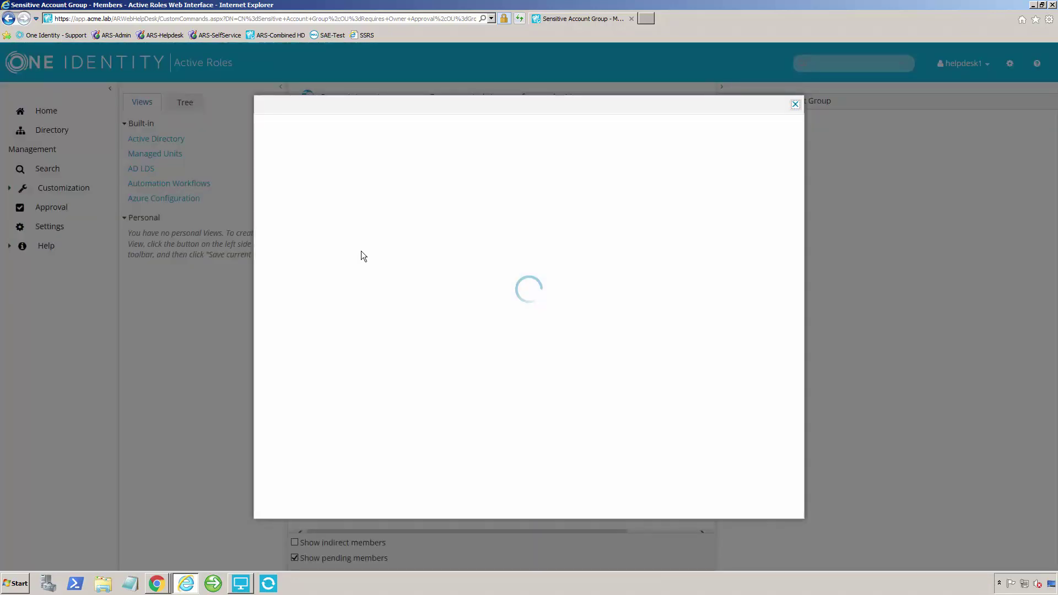
pyautogui.click(322, 133)
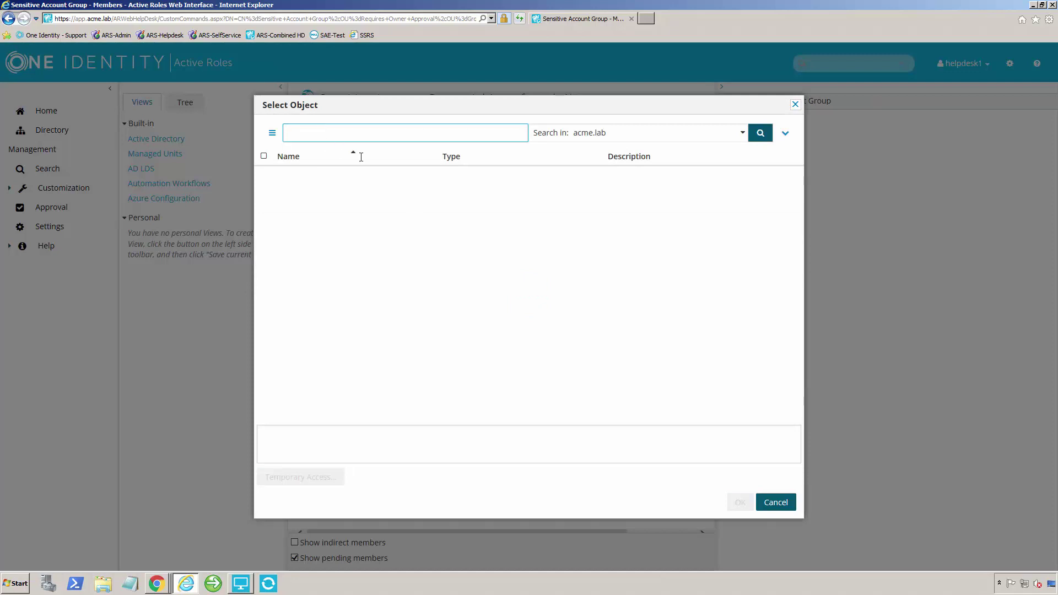
pyautogui.write('test user')
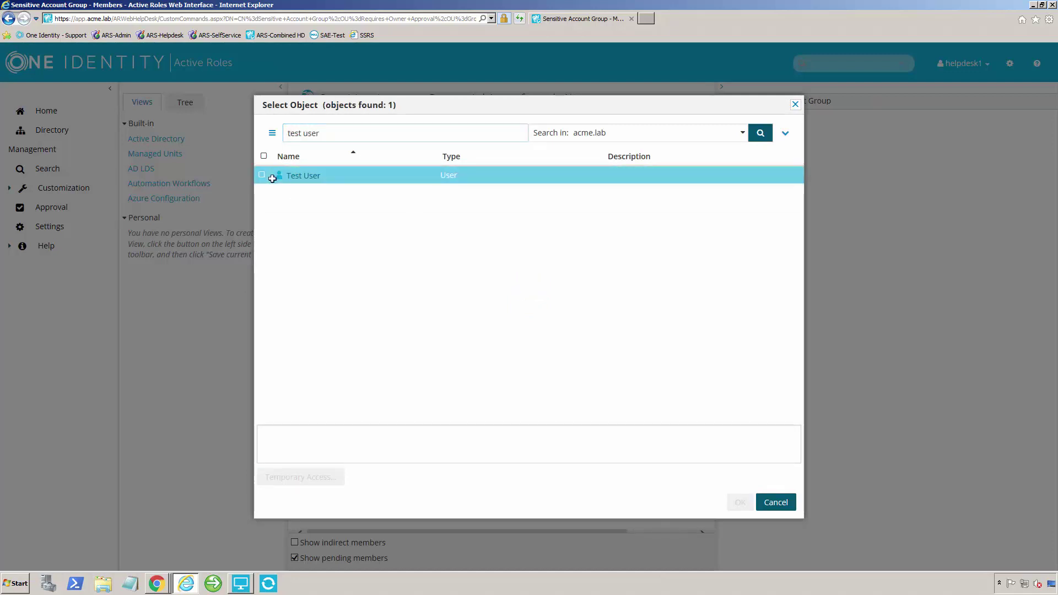
pyautogui.click(272, 178)
pyautogui.click(745, 506)
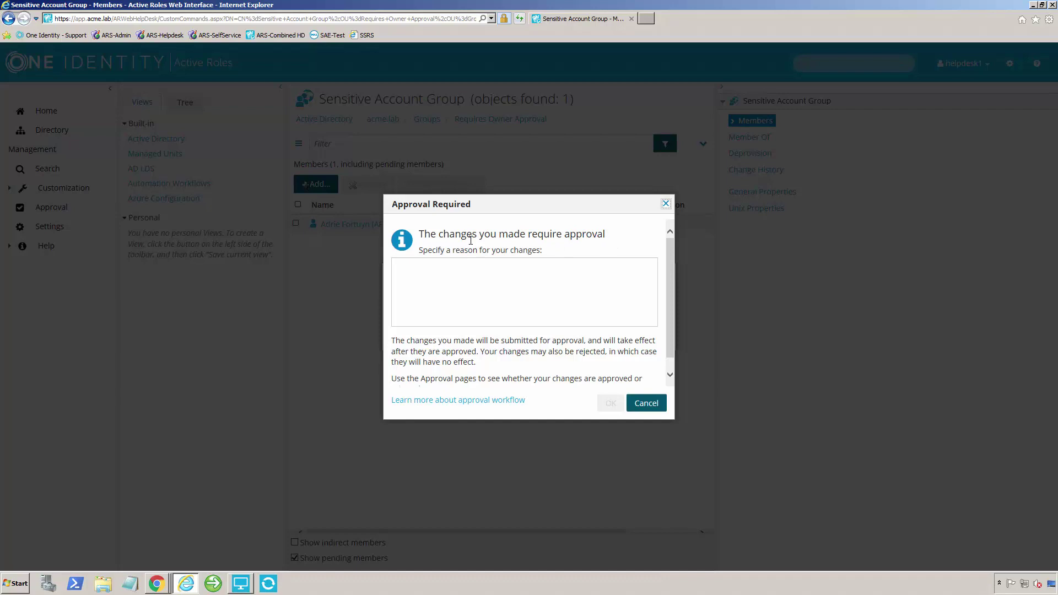
pyautogui.click(467, 275)
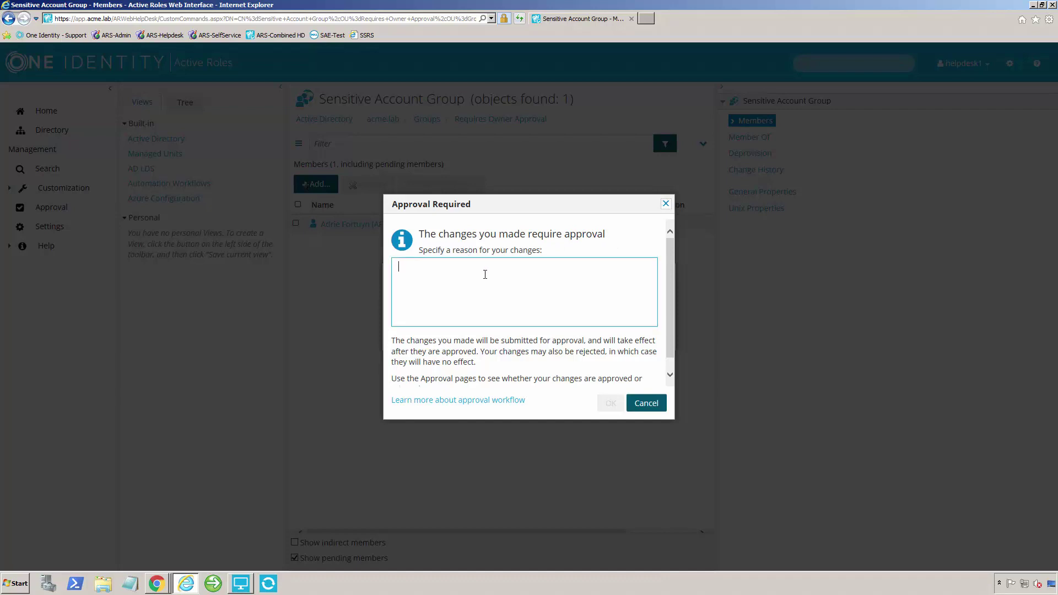
pyautogui.write('VP of IT said to do it')
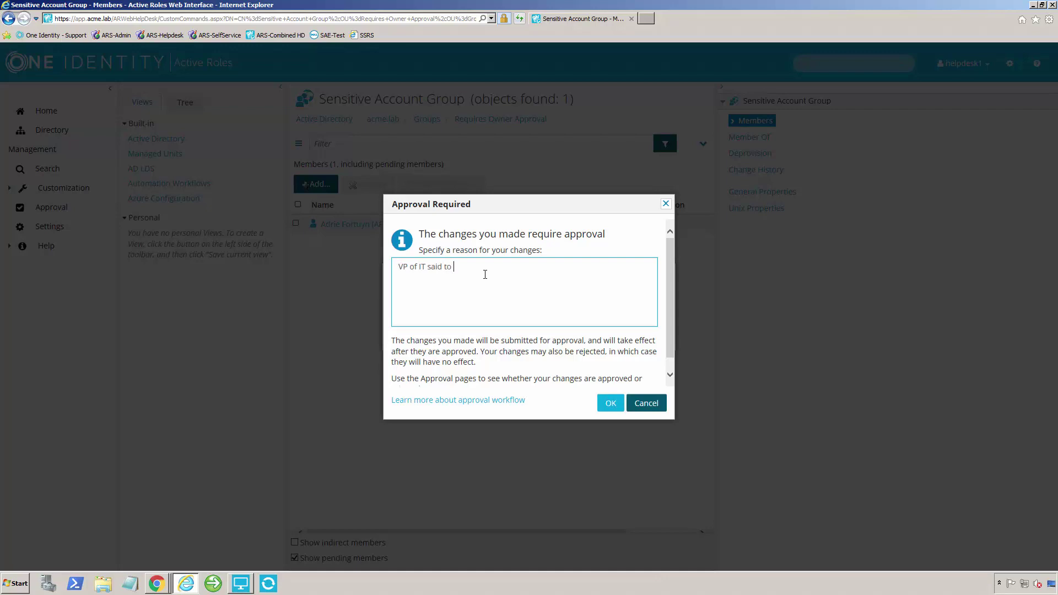
pyautogui.write('.')
pyautogui.click(610, 406)
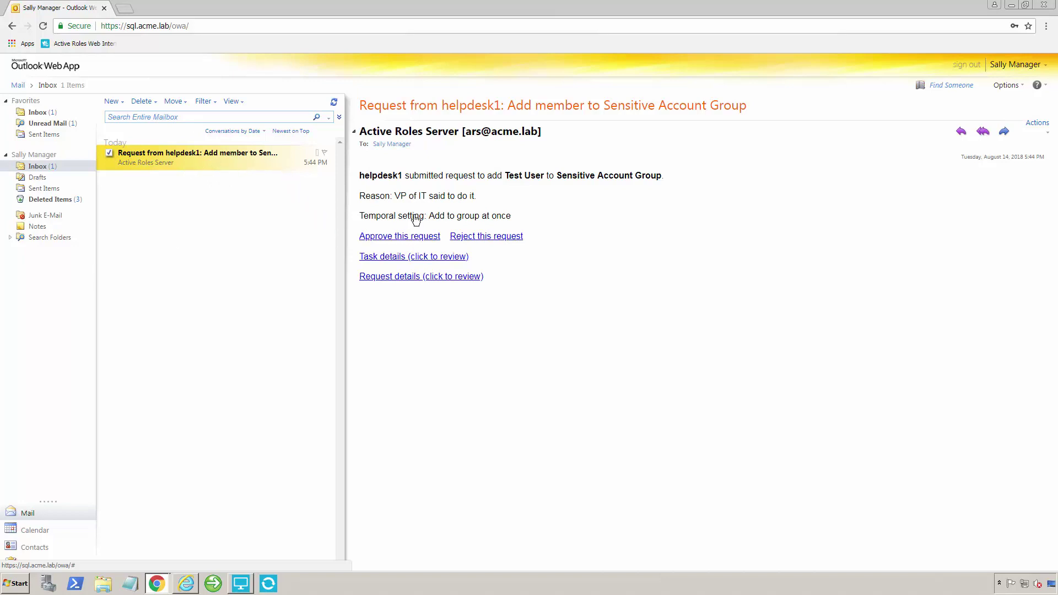
# Follow the 'Approve this request' link in the owner's request e-mail.
pyautogui.click(381, 237)
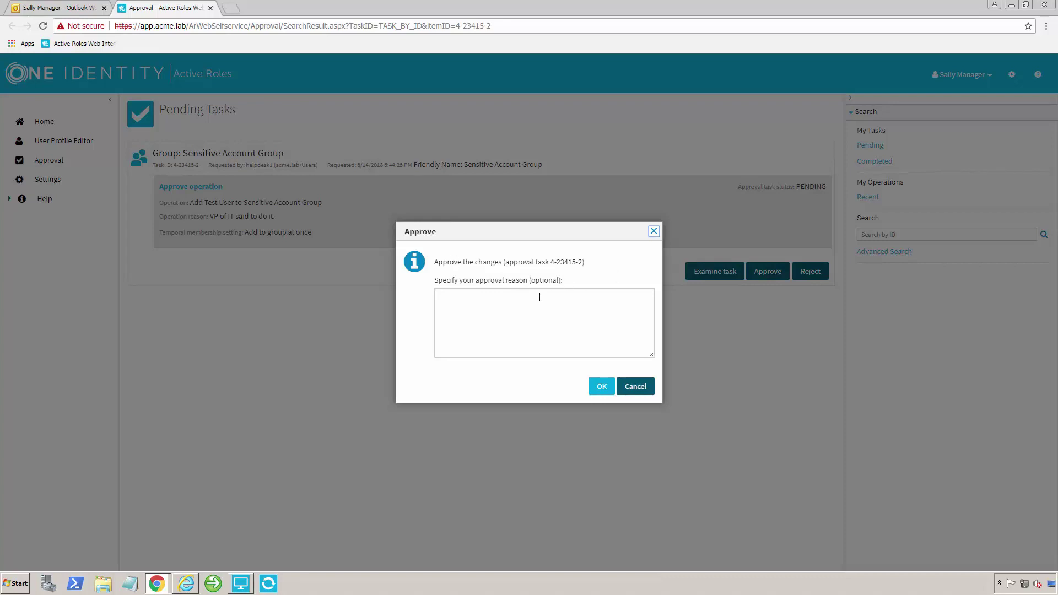
# Approve Test User's addition to Sensitive Account Group with reason 'This is fine' and note the confirmation.
pyautogui.click(502, 302)
pyautogui.write('z')
pyautogui.press('BackSpace')
pyautogui.write('This is fine.')
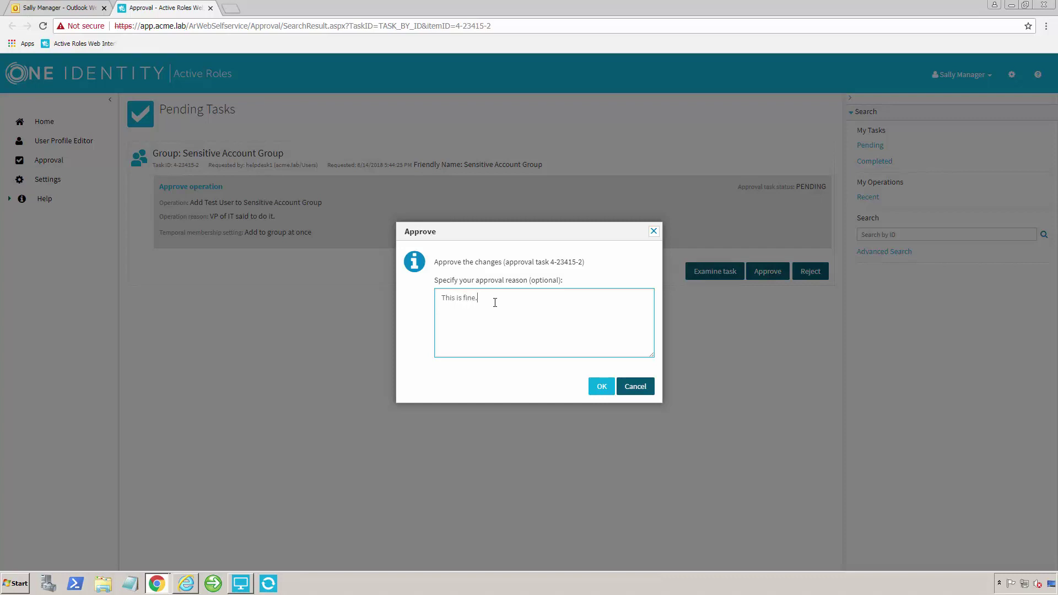
pyautogui.click(593, 385)
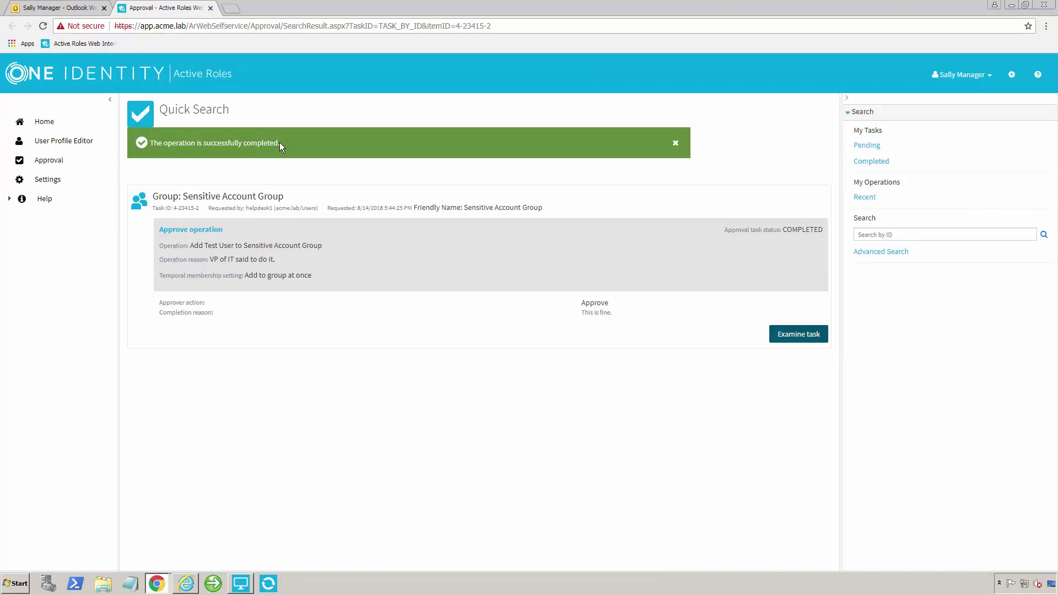
pyautogui.moveTo(281, 144); pyautogui.dragTo(133, 145)
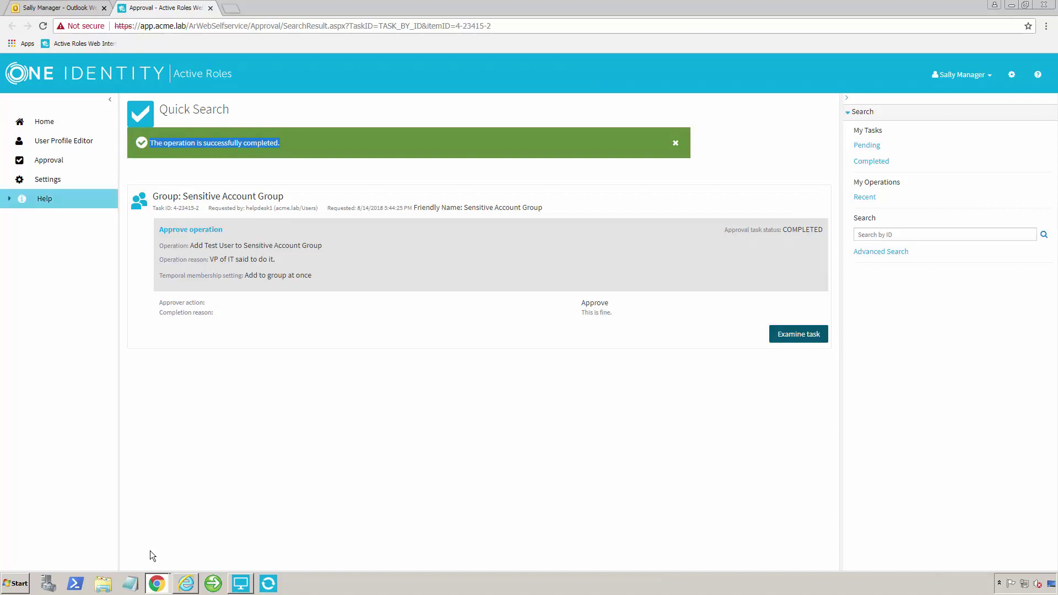
# From the Requires Owner Approval container, view Sensitive Account Group's members to check for Test User.
pyautogui.click(188, 587)
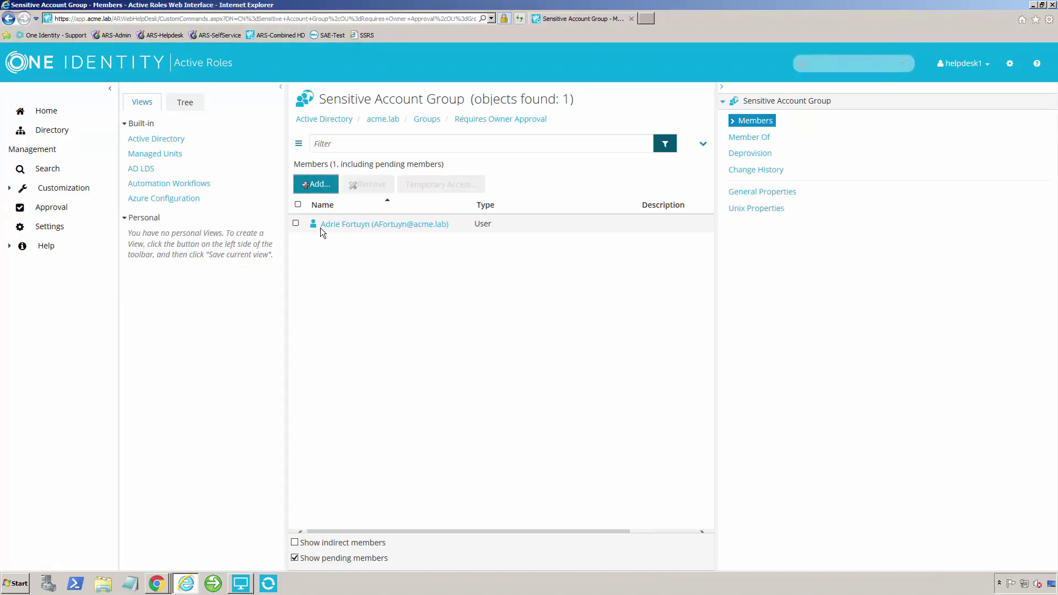
pyautogui.click(491, 120)
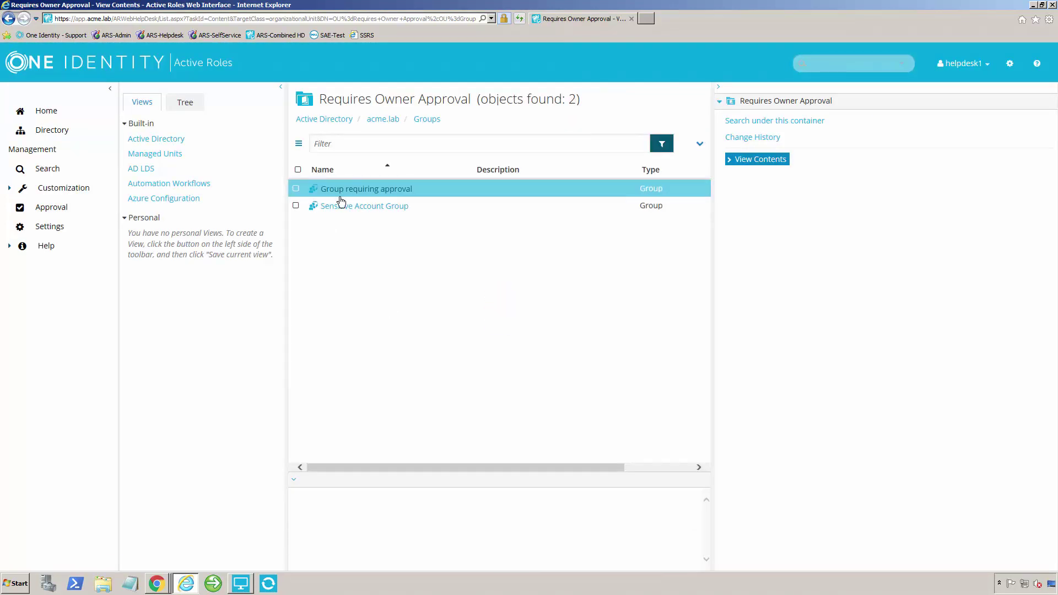
pyautogui.click(376, 209)
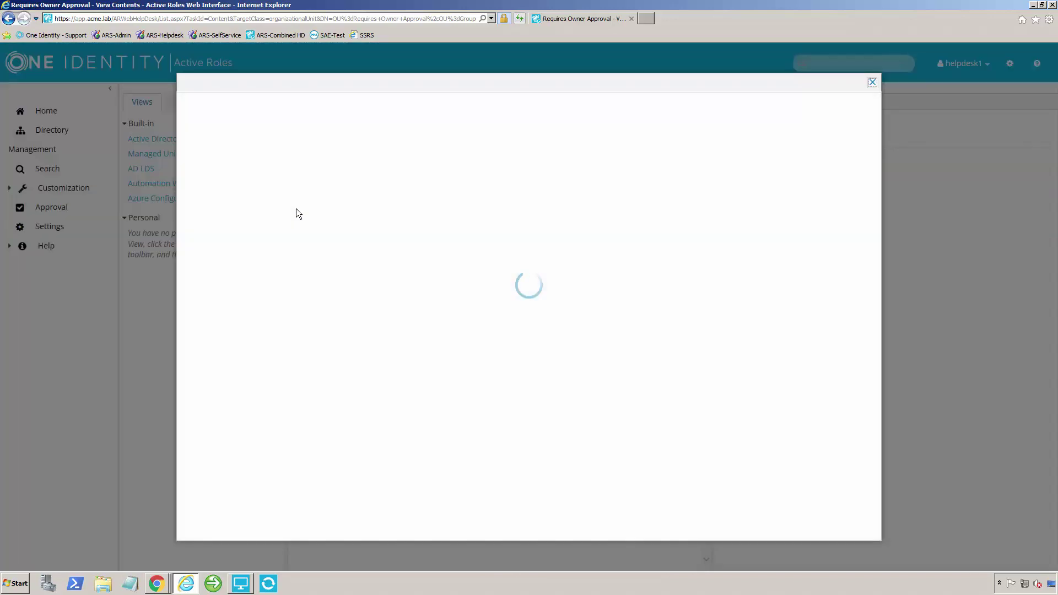
pyautogui.press('Escape')
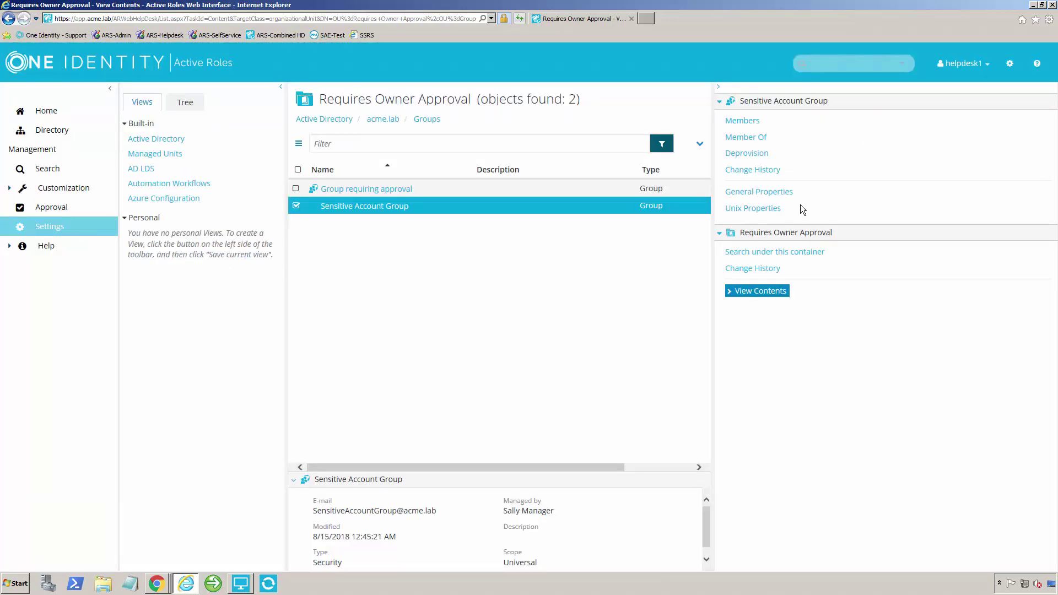
pyautogui.click(736, 123)
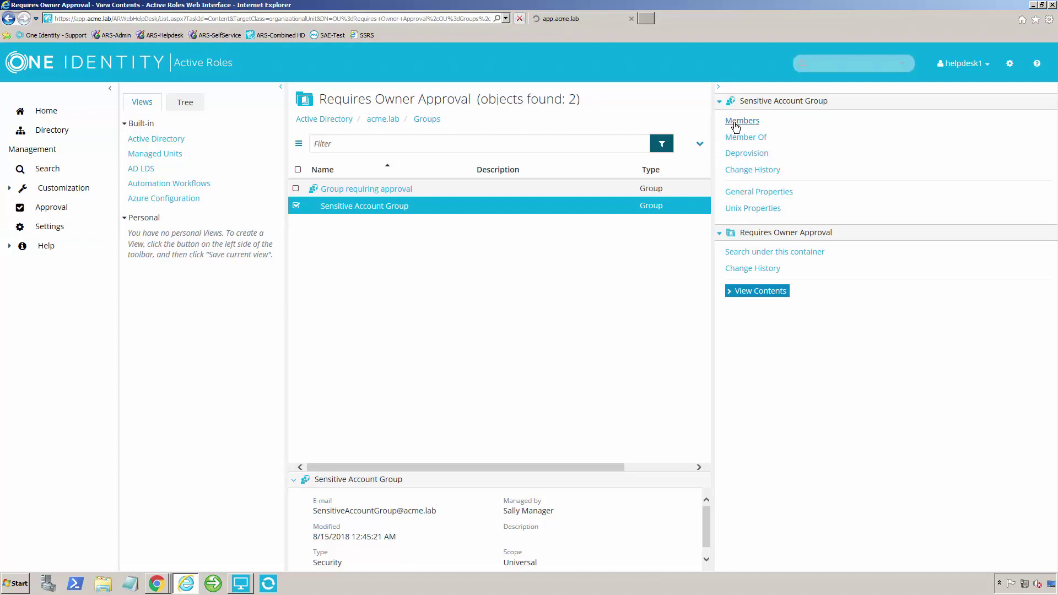